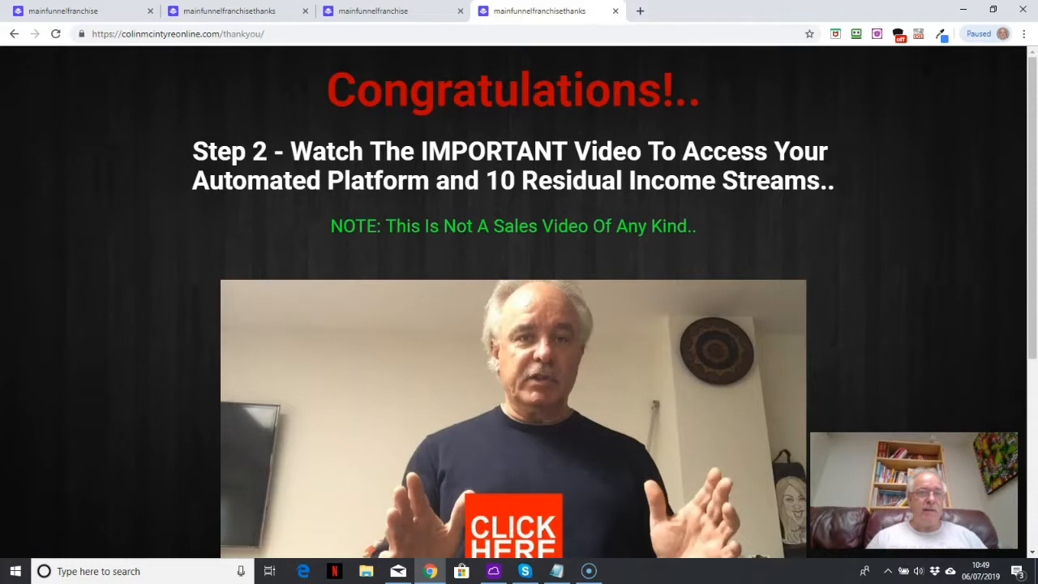
# Compare the opt-in and thank-you pages hosted on the Leadpages domain with the same pages on the custom domain
pyautogui.click(73, 13)
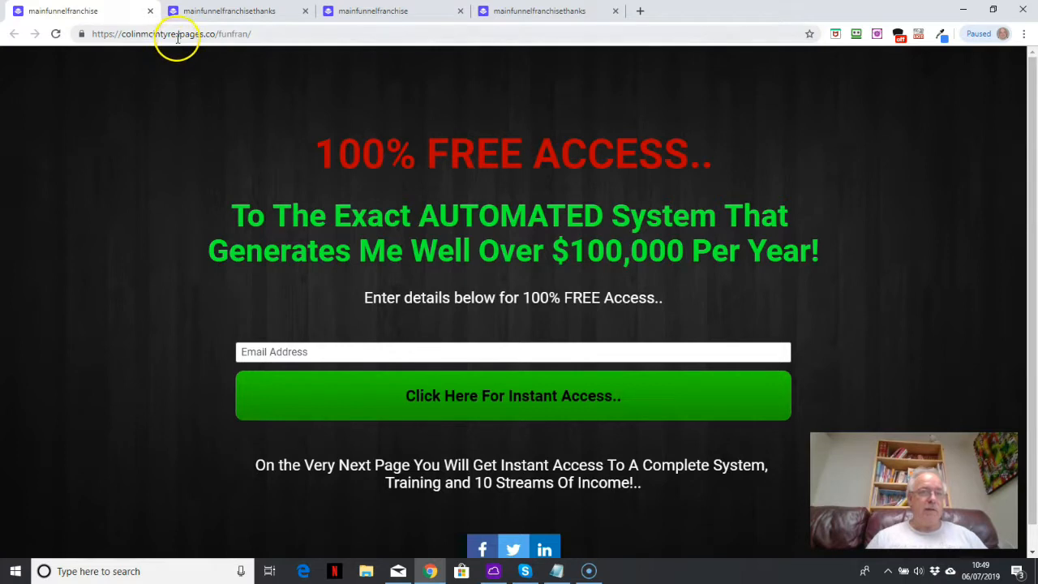
pyautogui.click(226, 13)
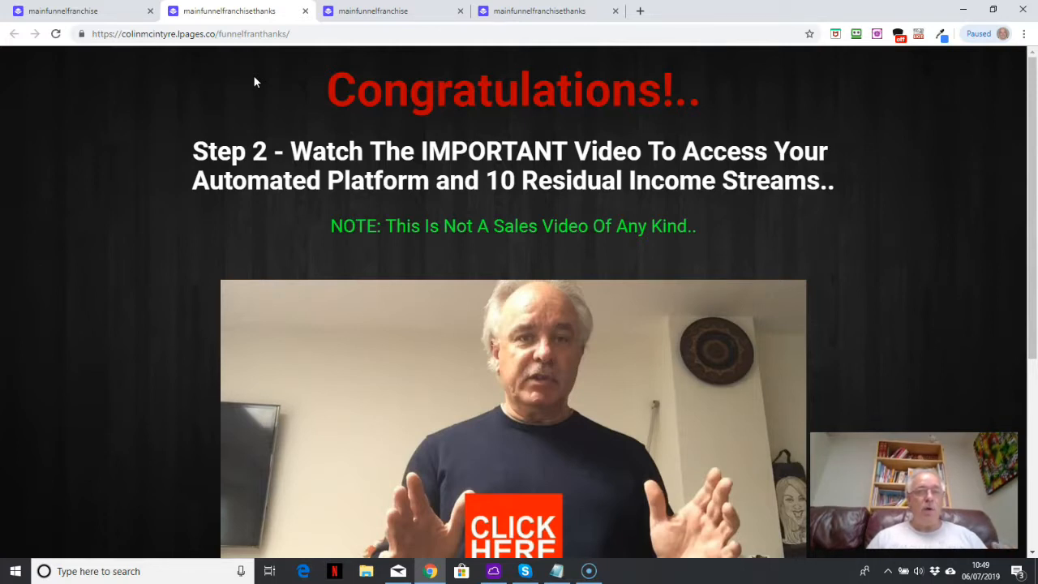
pyautogui.click(358, 12)
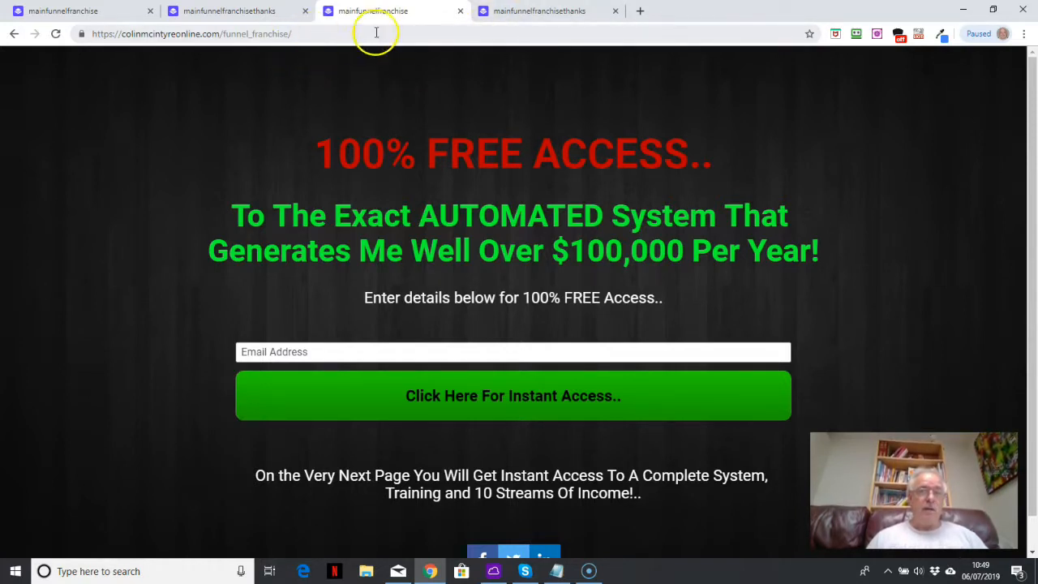
pyautogui.click(545, 13)
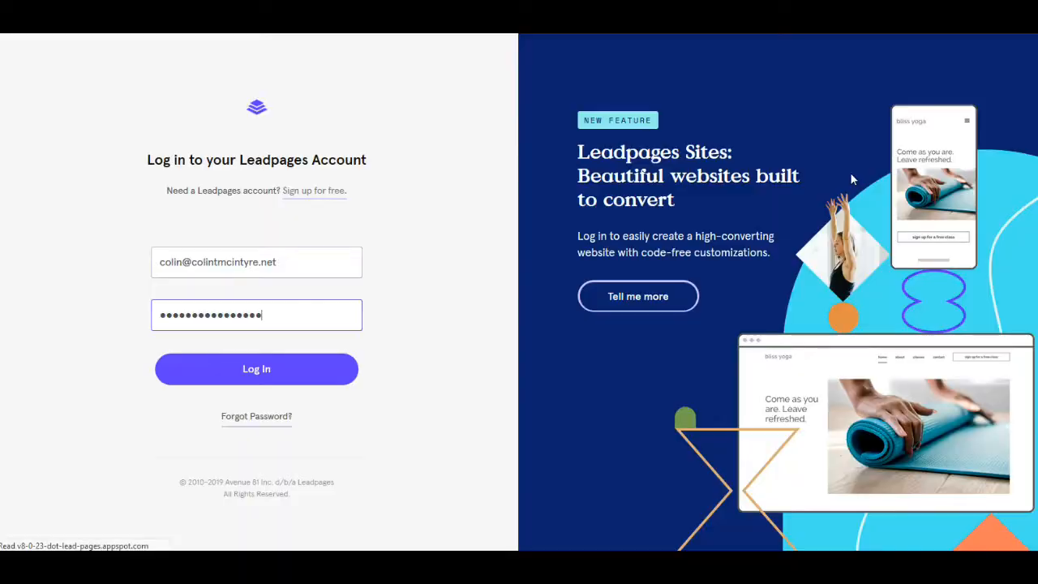
# Log in to Leadpages and download the mainfunnelfranchise page's dynamic HTML, saving it as the file funfran.html
pyautogui.press('Return')
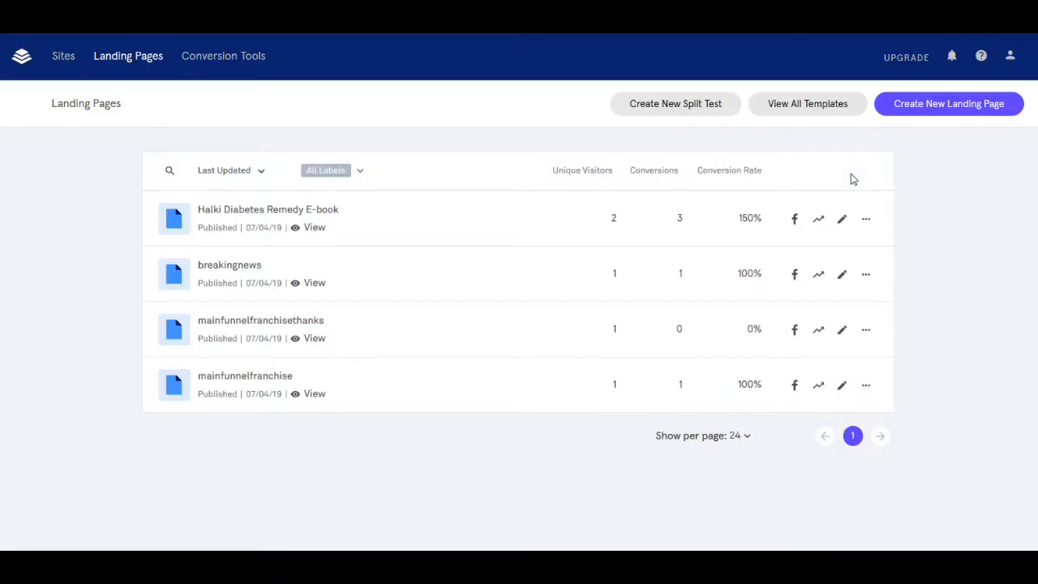
pyautogui.click(868, 389)
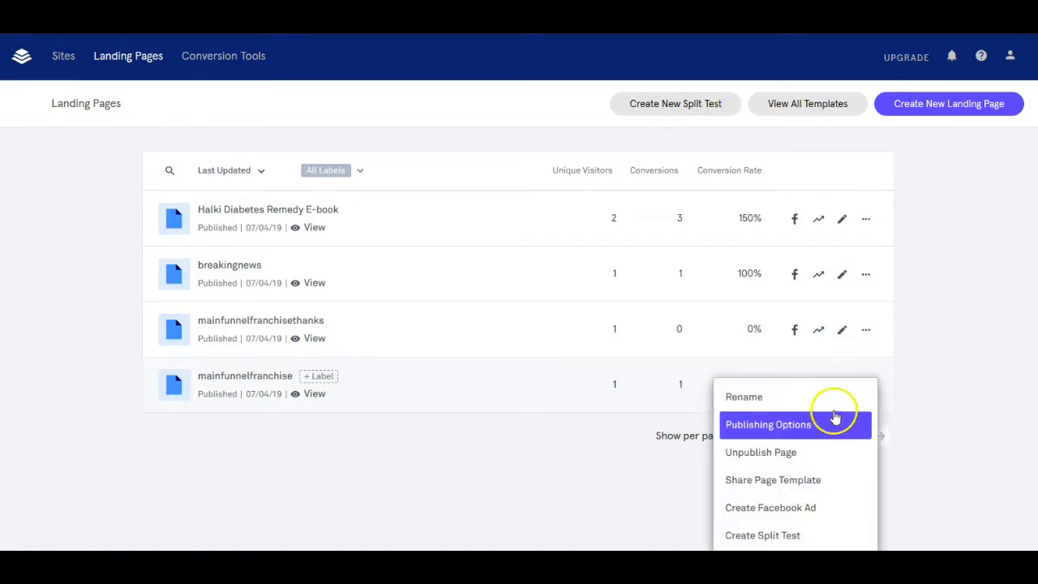
pyautogui.click(808, 425)
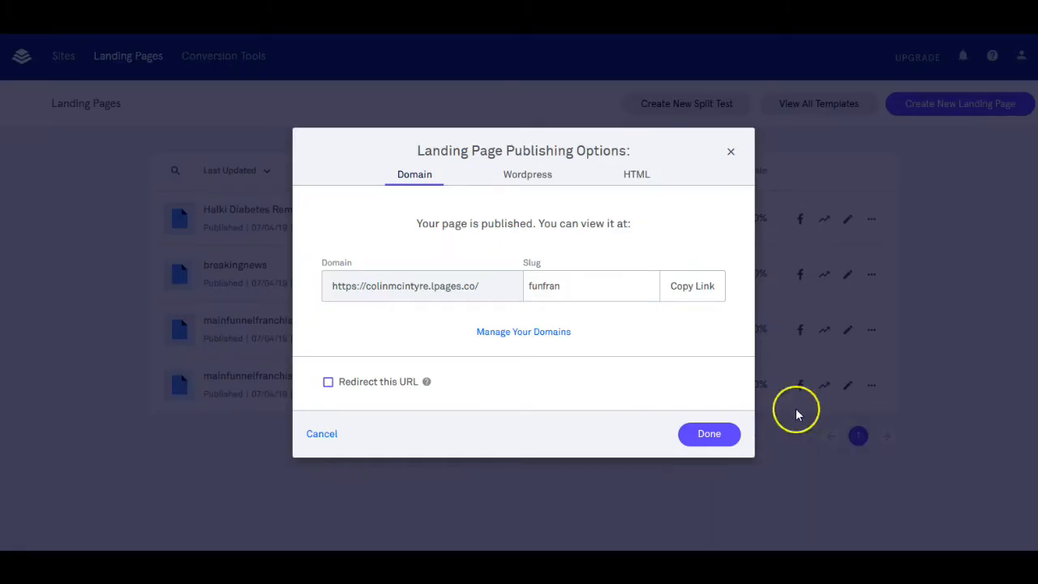
pyautogui.click(641, 176)
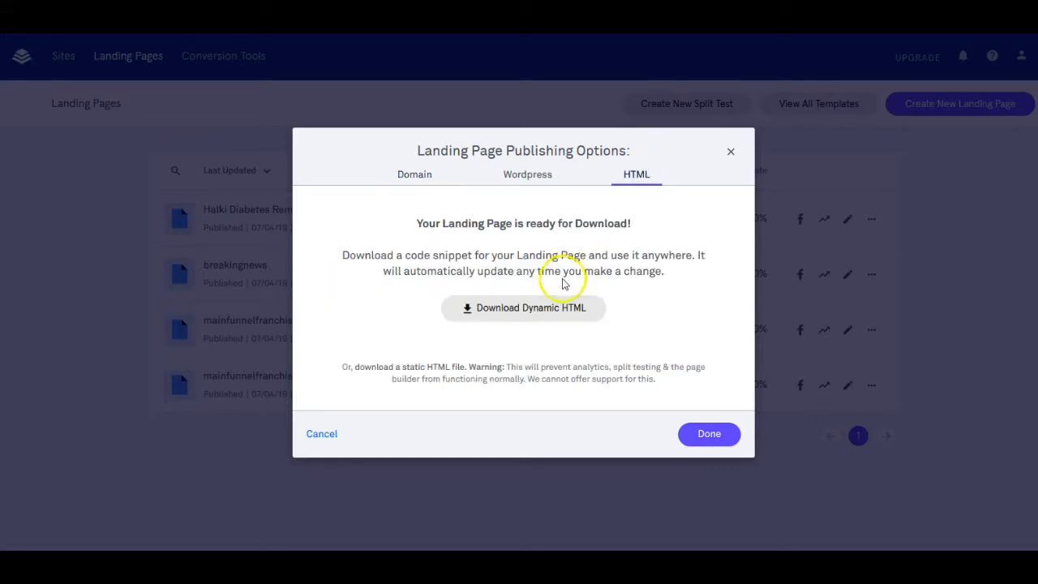
pyautogui.click(549, 313)
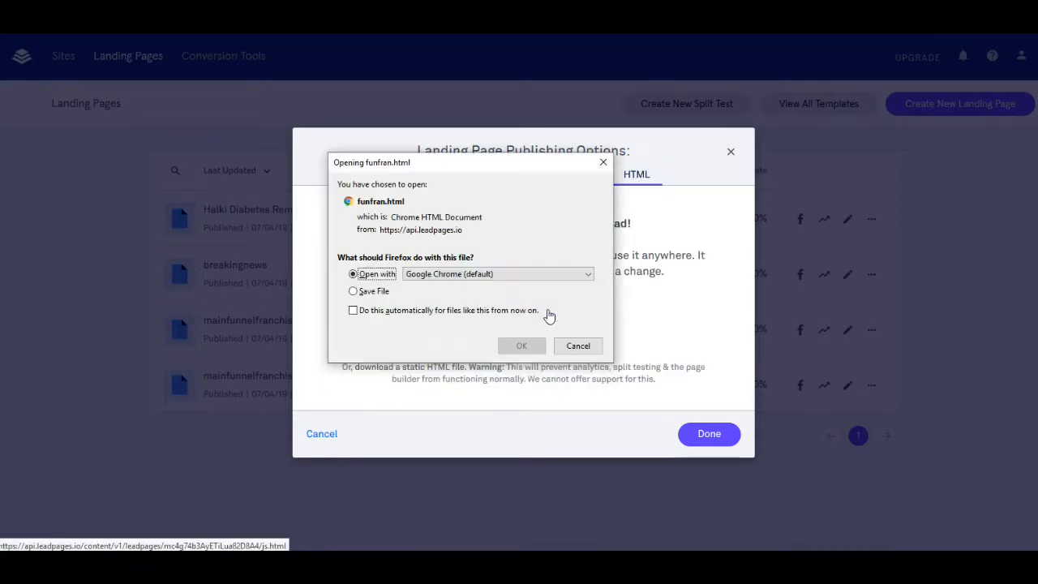
pyautogui.click(355, 294)
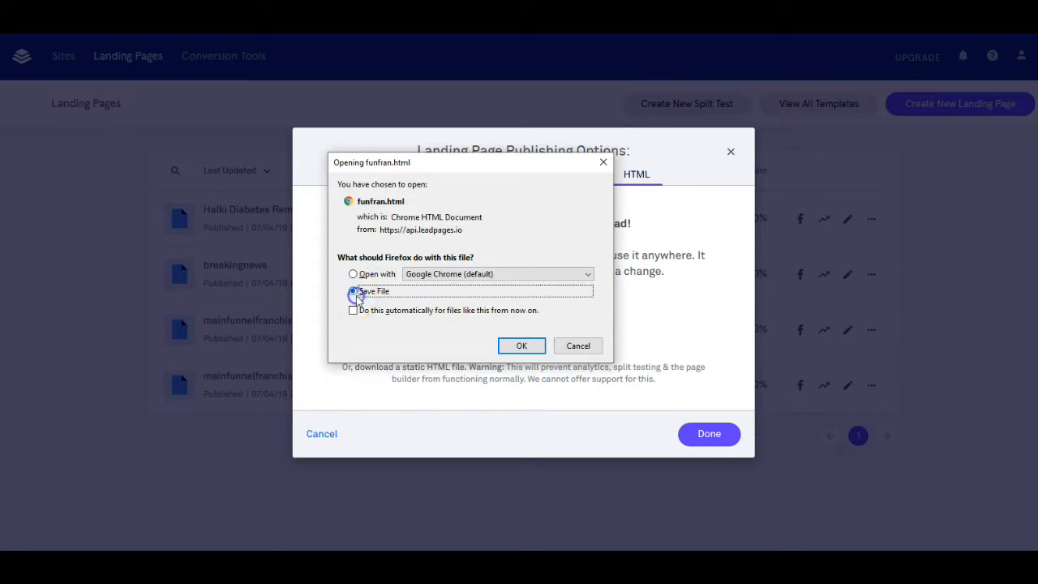
pyautogui.click(521, 347)
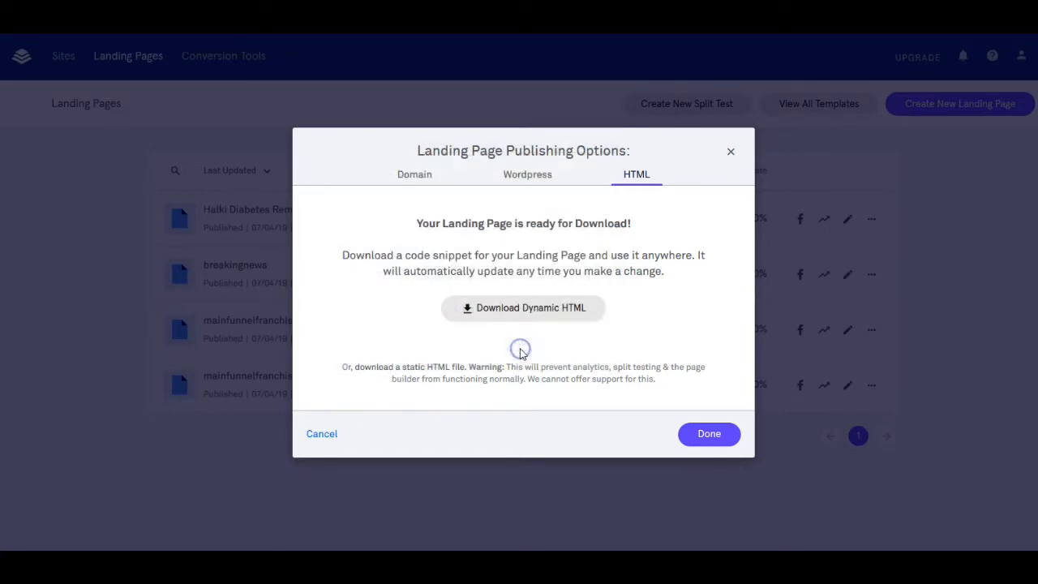
pyautogui.click(710, 435)
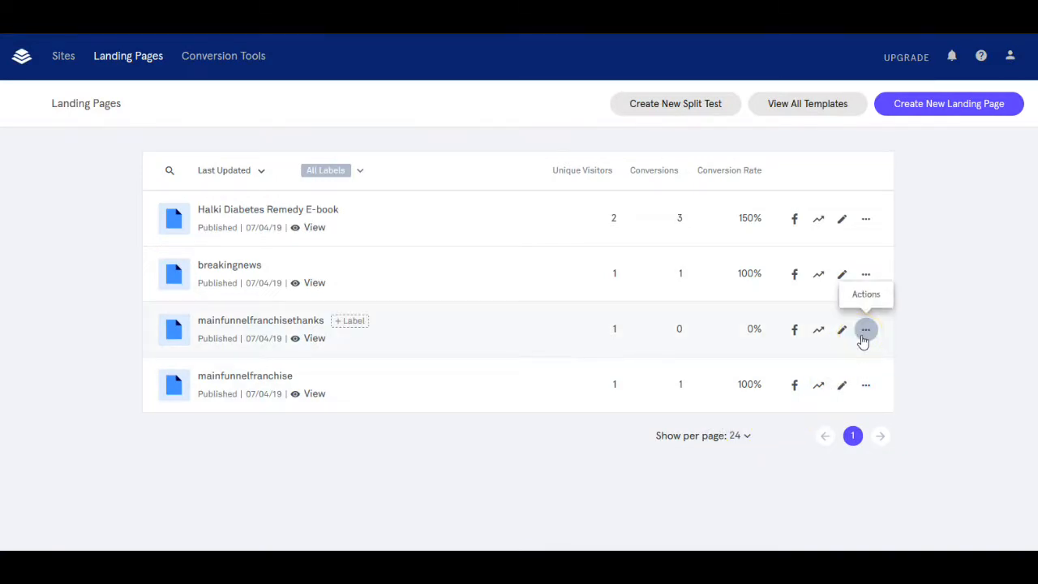
# Download the mainfunnelfranchisethanks page's dynamic HTML from its publishing options, saving it as funnelfranthanks.html
pyautogui.click(865, 330)
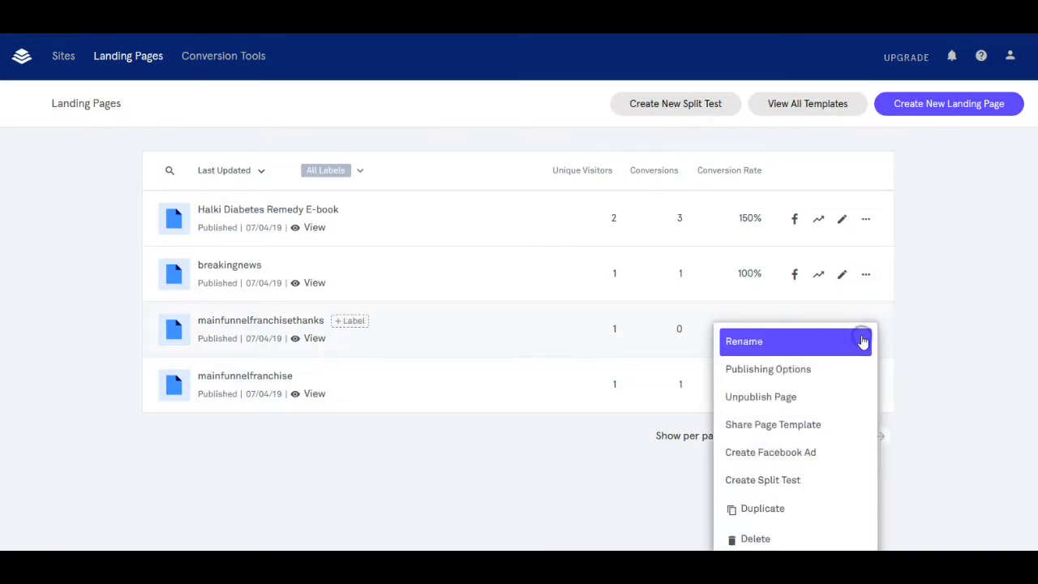
pyautogui.click(781, 370)
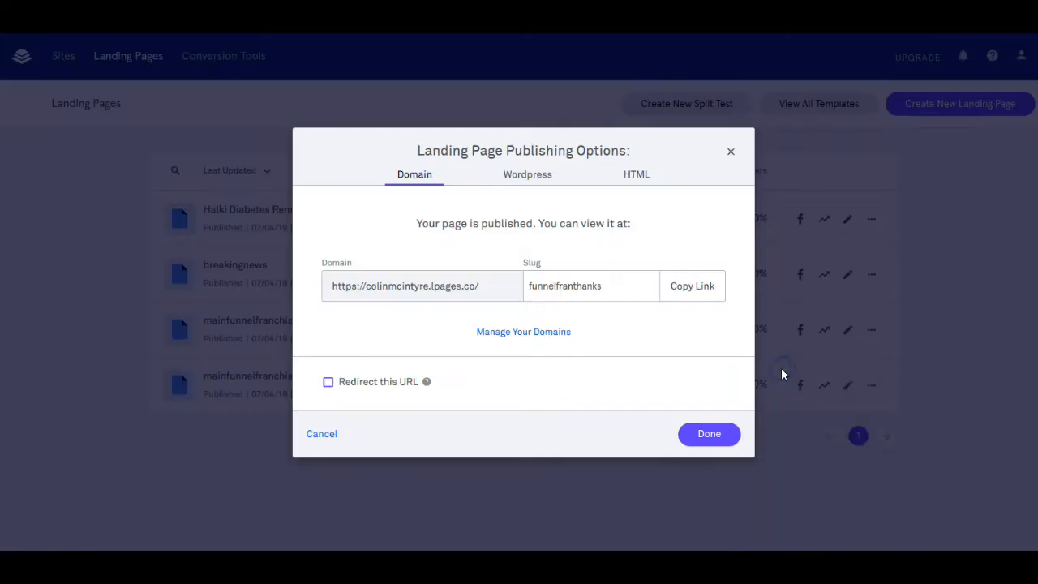
pyautogui.click(638, 176)
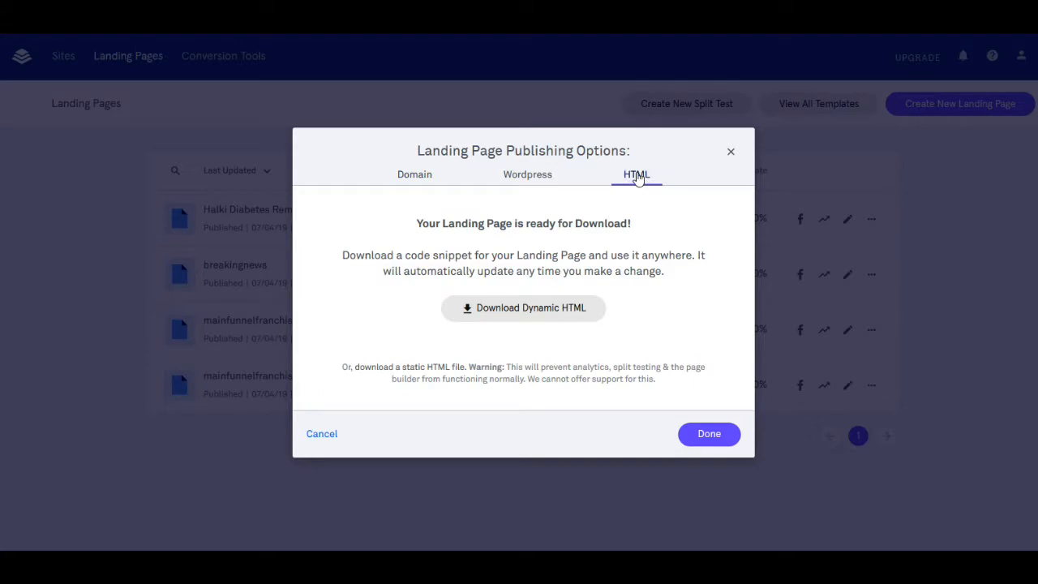
pyautogui.click(546, 309)
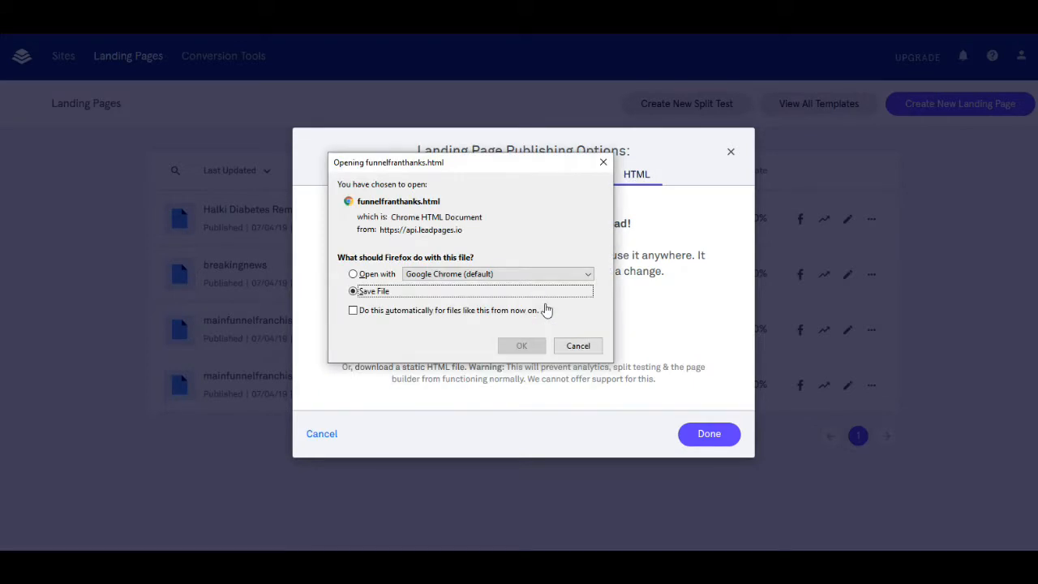
pyautogui.click(522, 345)
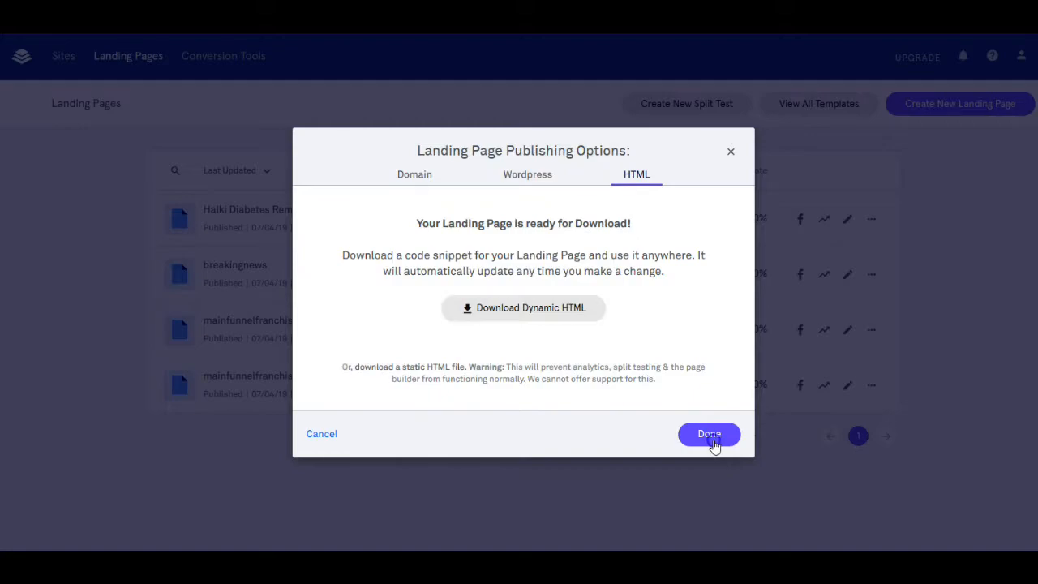
pyautogui.click(710, 438)
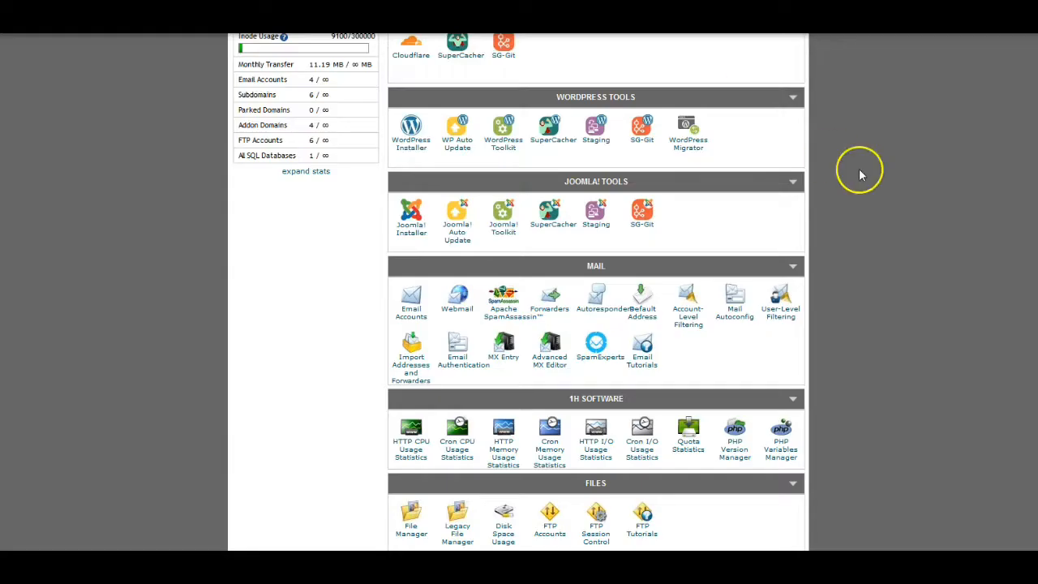
# In the web hosting cPanel, open the File Manager at the main domain's document root
pyautogui.scroll(-3, 514, 294)
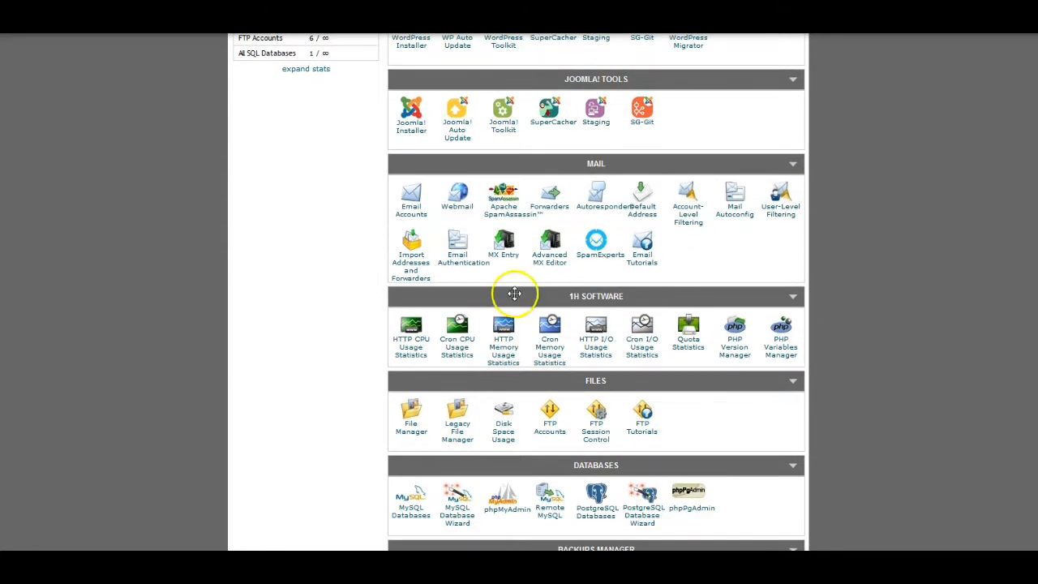
pyautogui.click(414, 420)
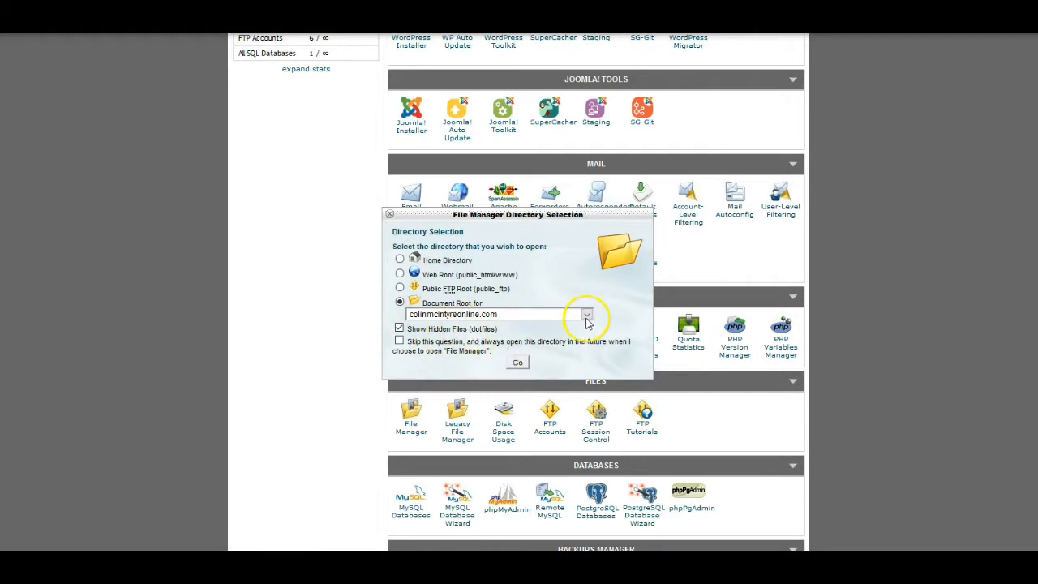
pyautogui.click(520, 365)
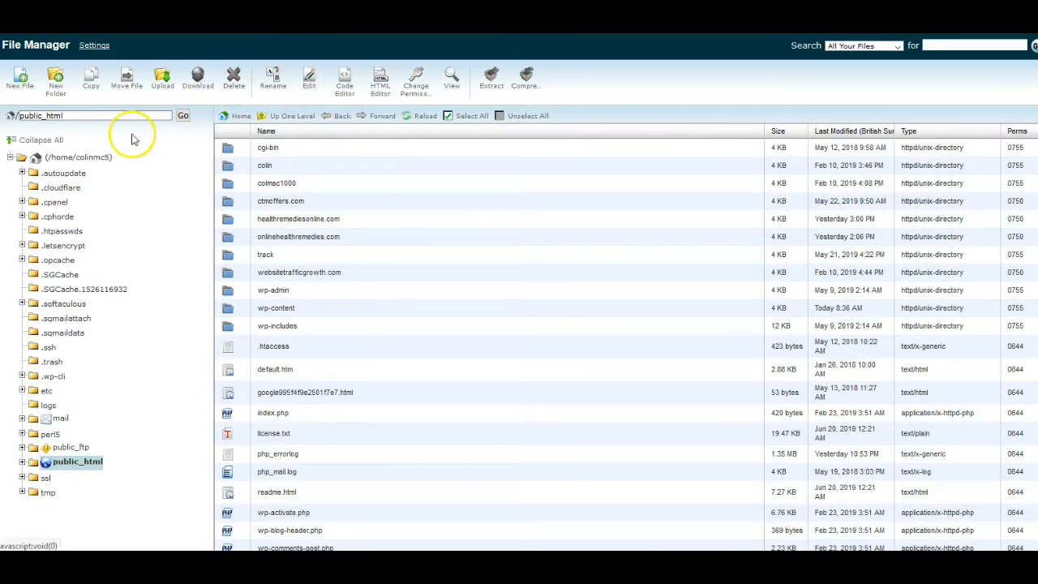
# Create a new folder named funnel_franchise inside /public_html
pyautogui.click(56, 84)
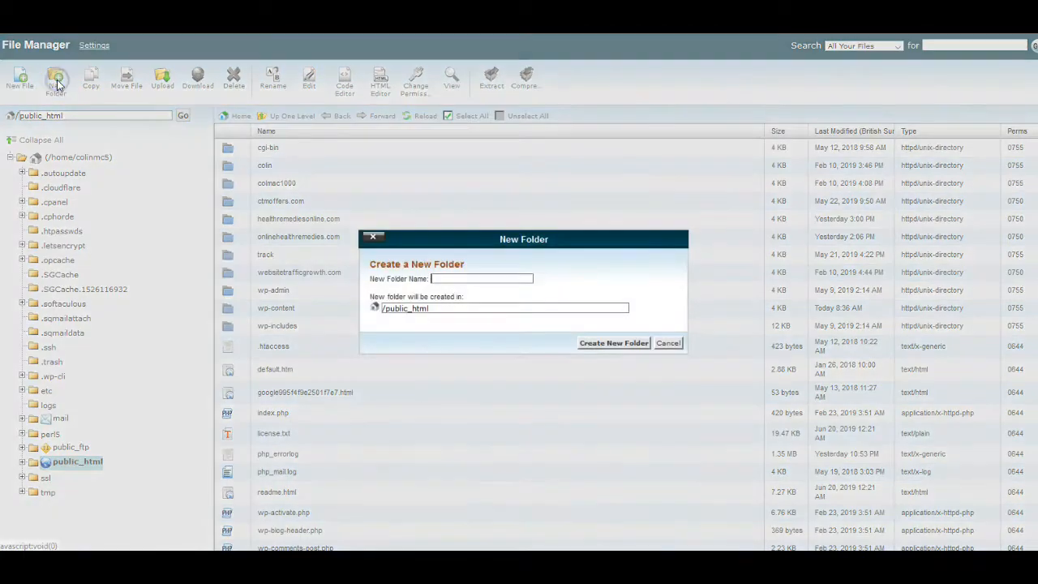
pyautogui.click(451, 277)
pyautogui.write('funnel_franchise')
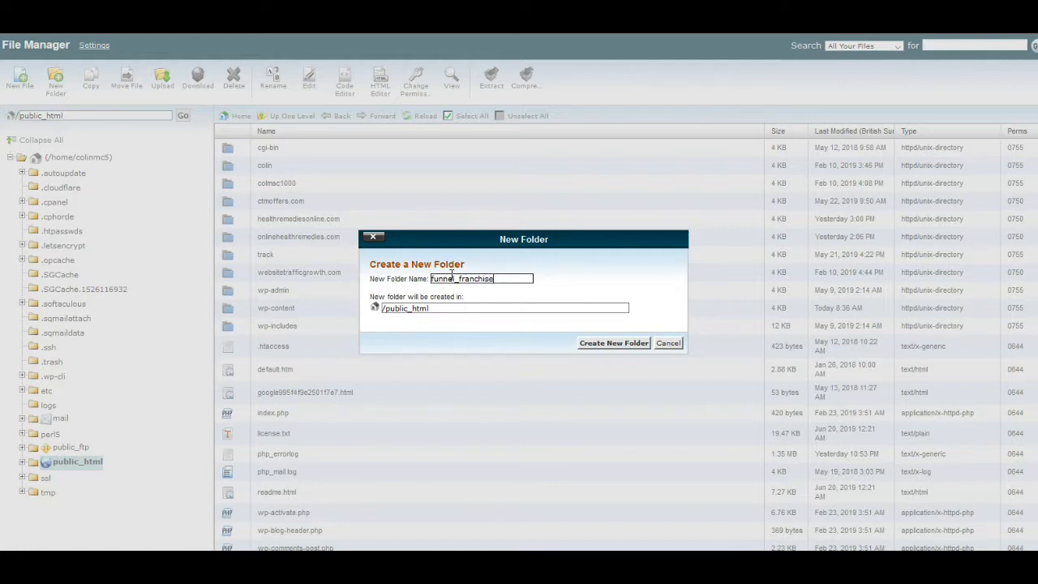
pyautogui.click(621, 343)
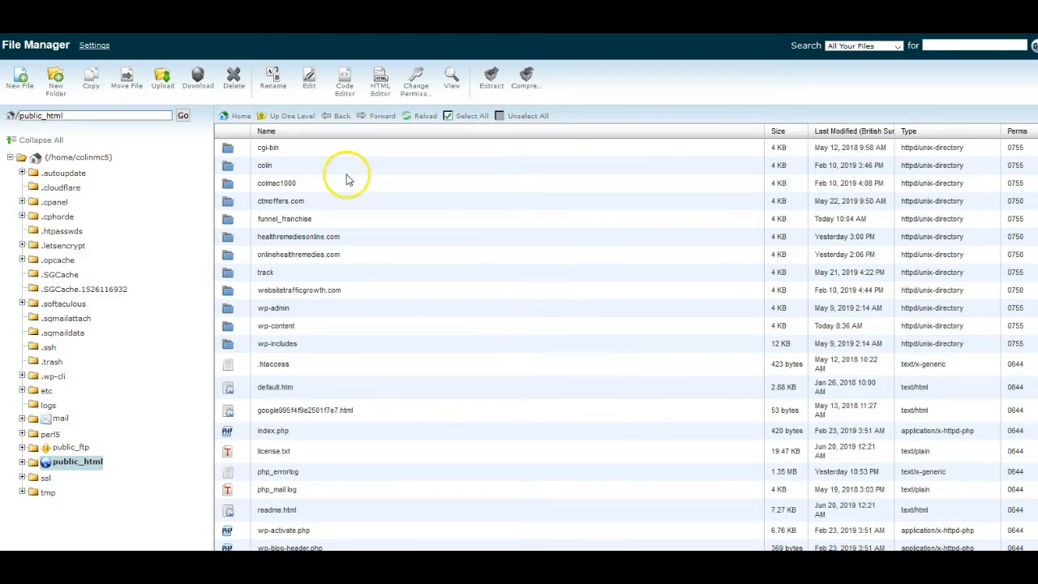
# Upload the downloaded funfran.html file into the funnel_franchise folder and reload the folder's file list
pyautogui.doubleClick(228, 221)
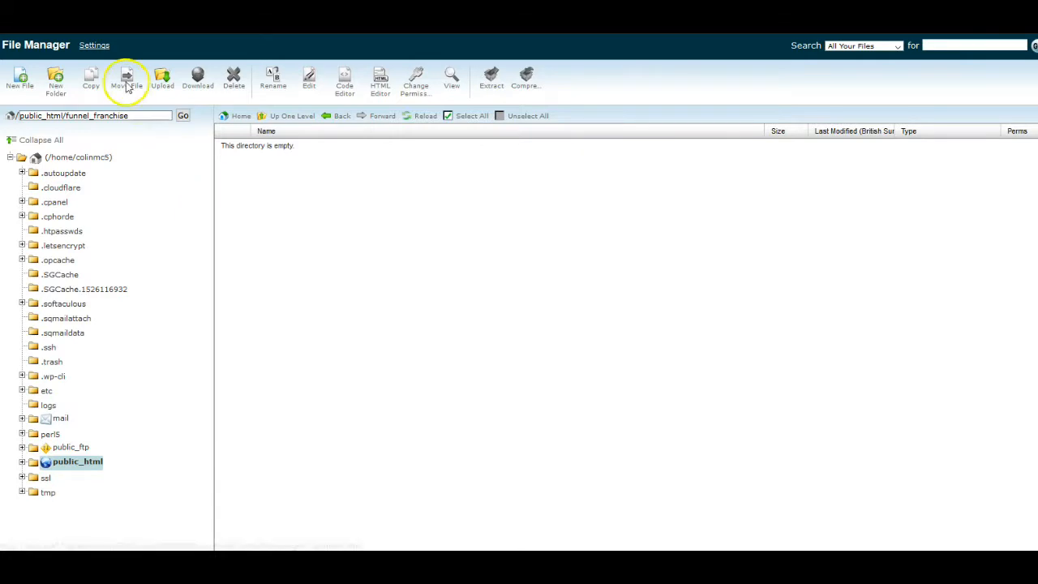
pyautogui.click(163, 79)
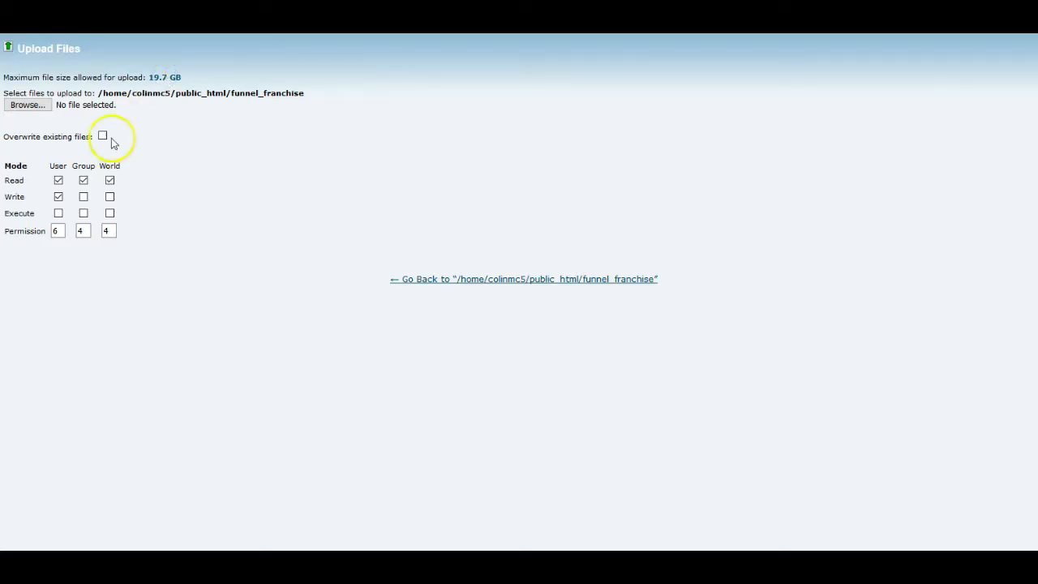
pyautogui.click(39, 108)
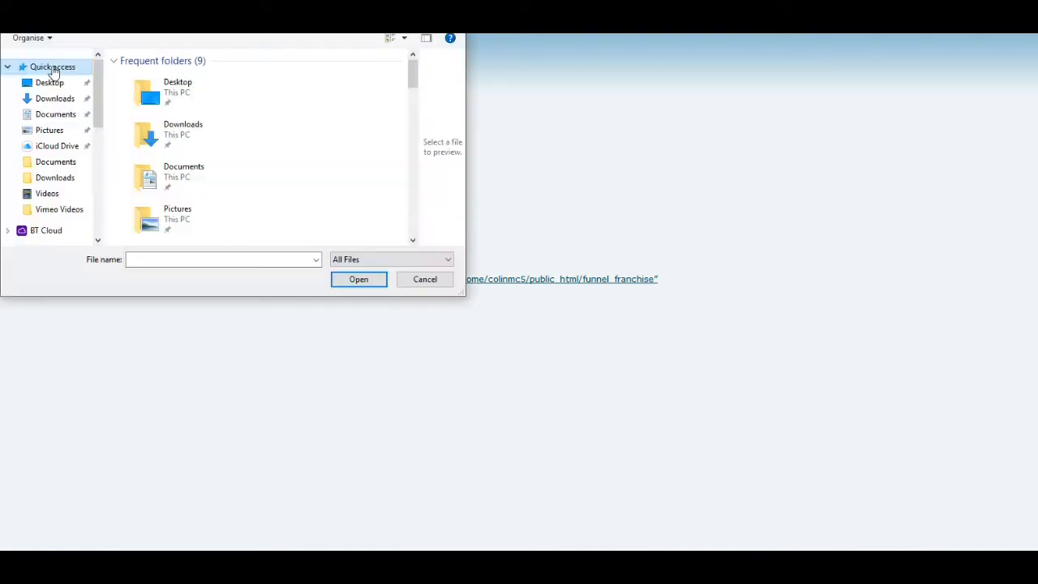
pyautogui.moveTo(413, 71); pyautogui.dragTo(414, 128)
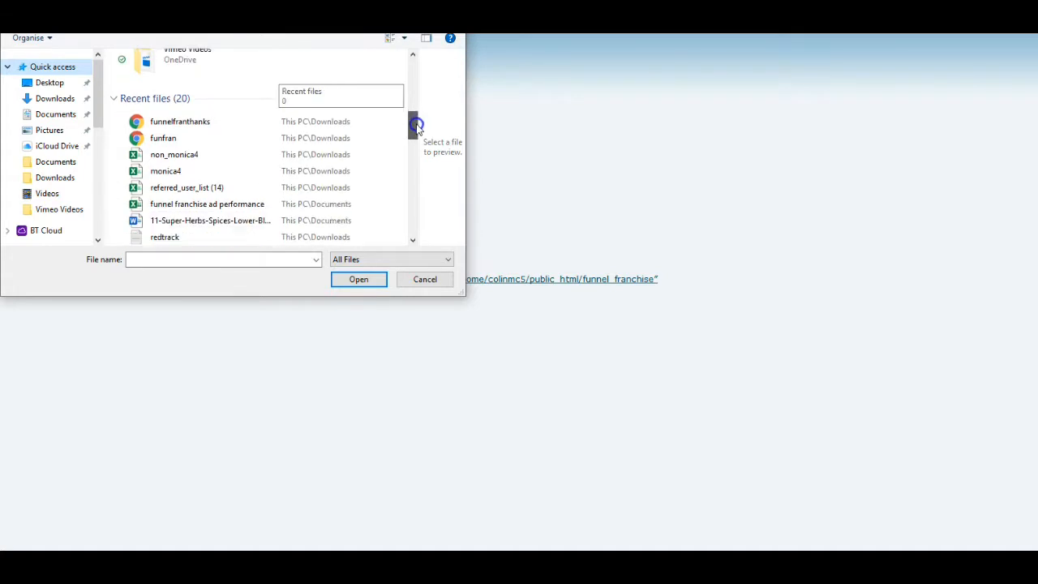
pyautogui.click(186, 142)
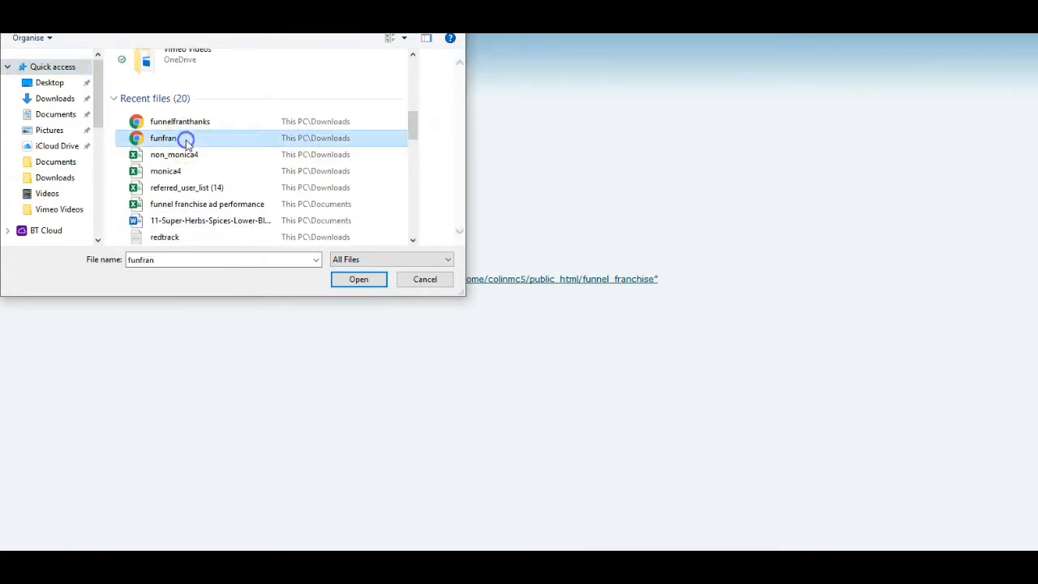
pyautogui.click(370, 282)
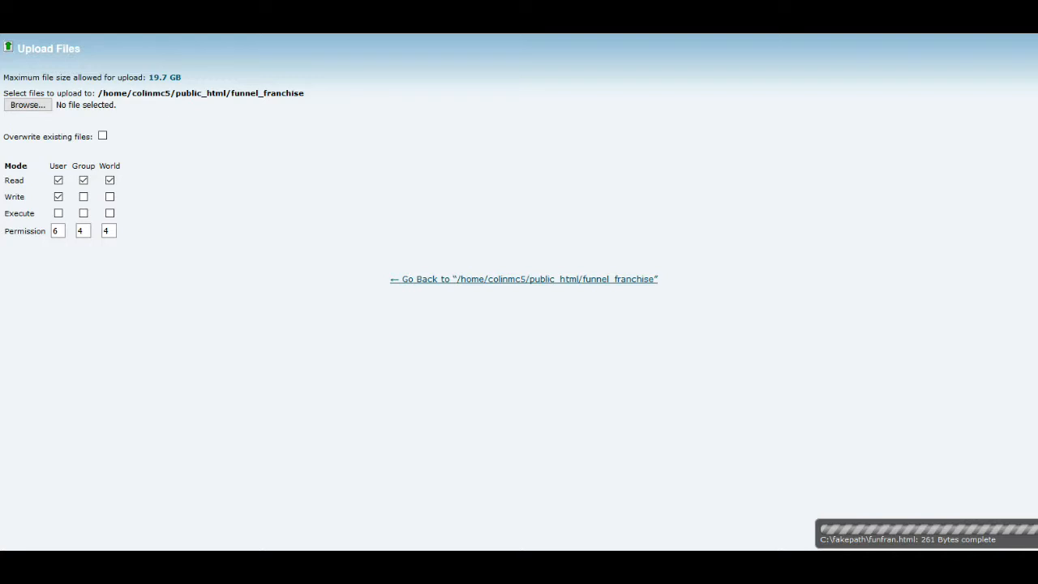
pyautogui.hotkey('ctrl', 'w')
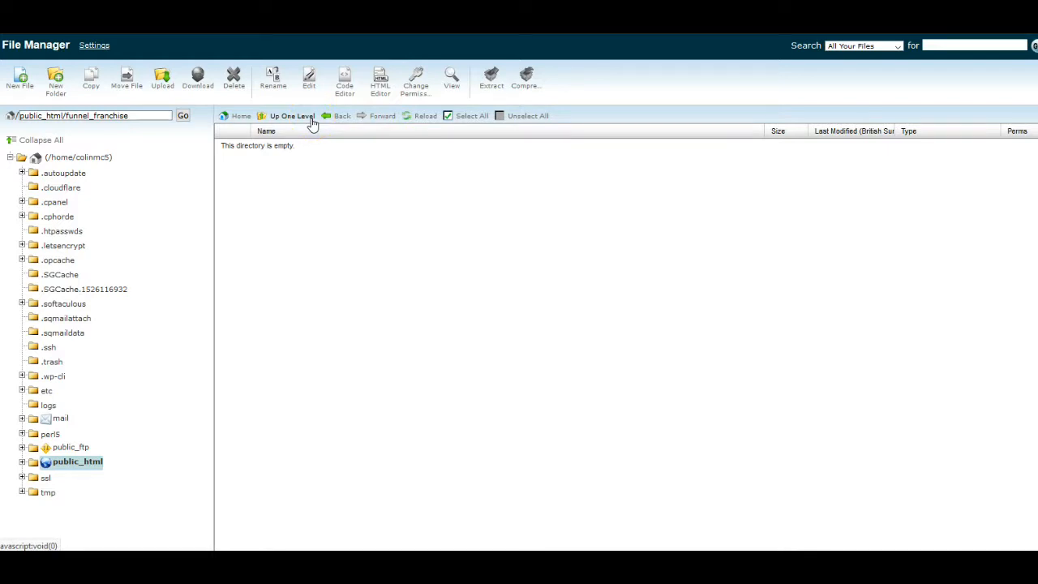
pyautogui.click(427, 117)
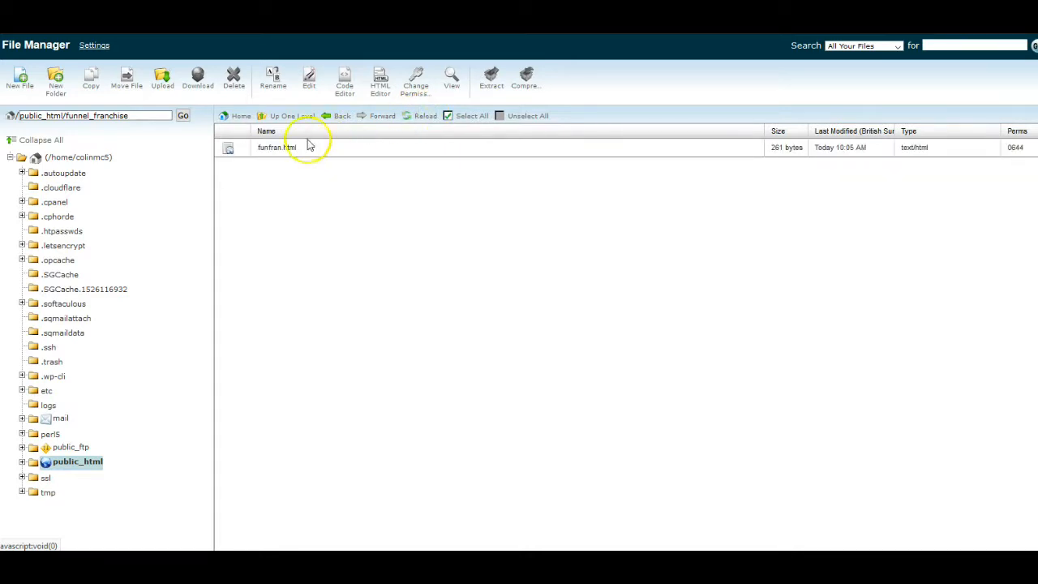
# Rename the funfran.html file in the funnel_franchise folder to index.html
pyautogui.click(228, 151)
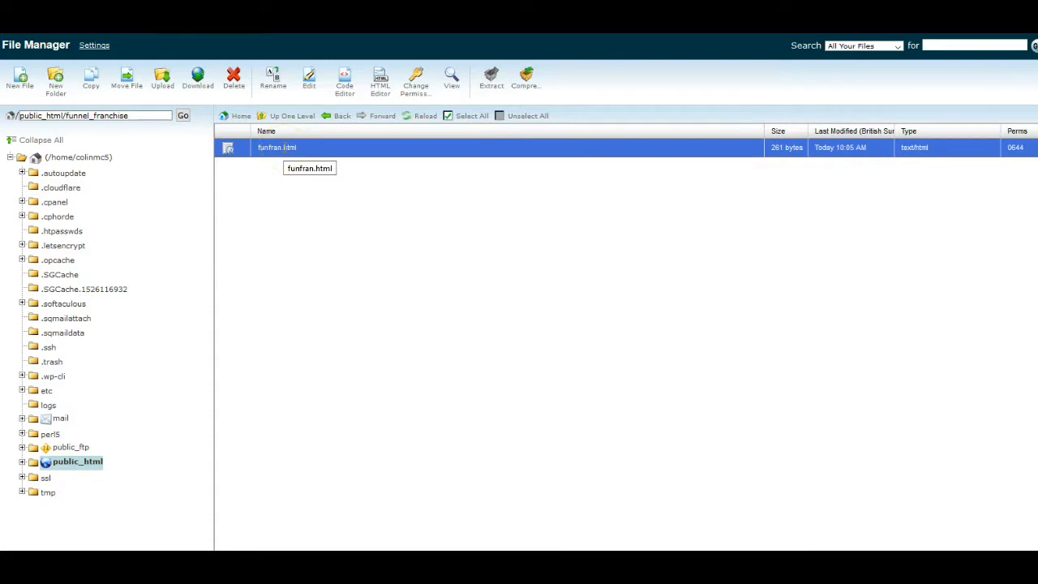
pyautogui.rightClick(277, 148)
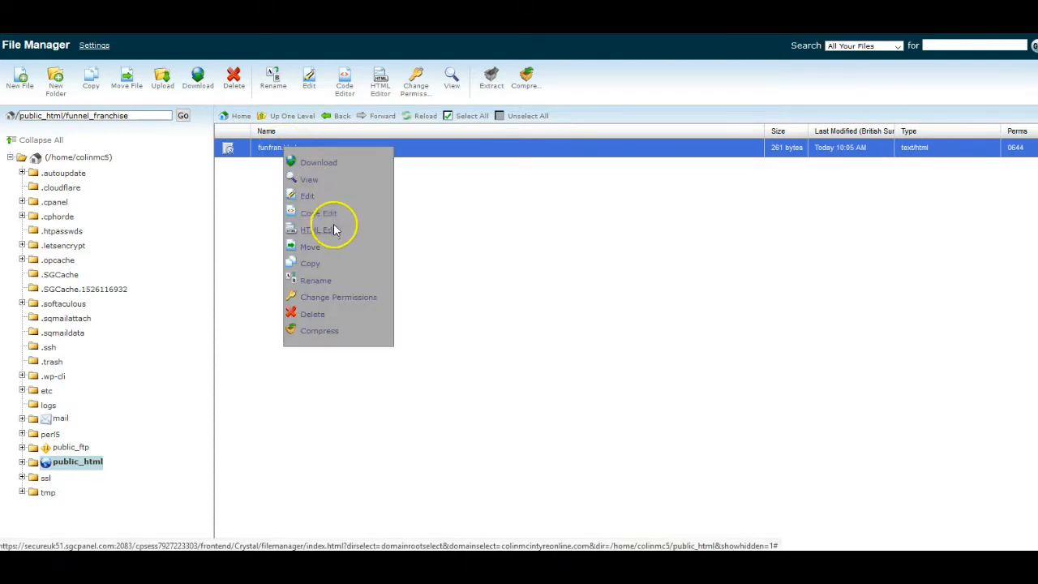
pyautogui.click(328, 283)
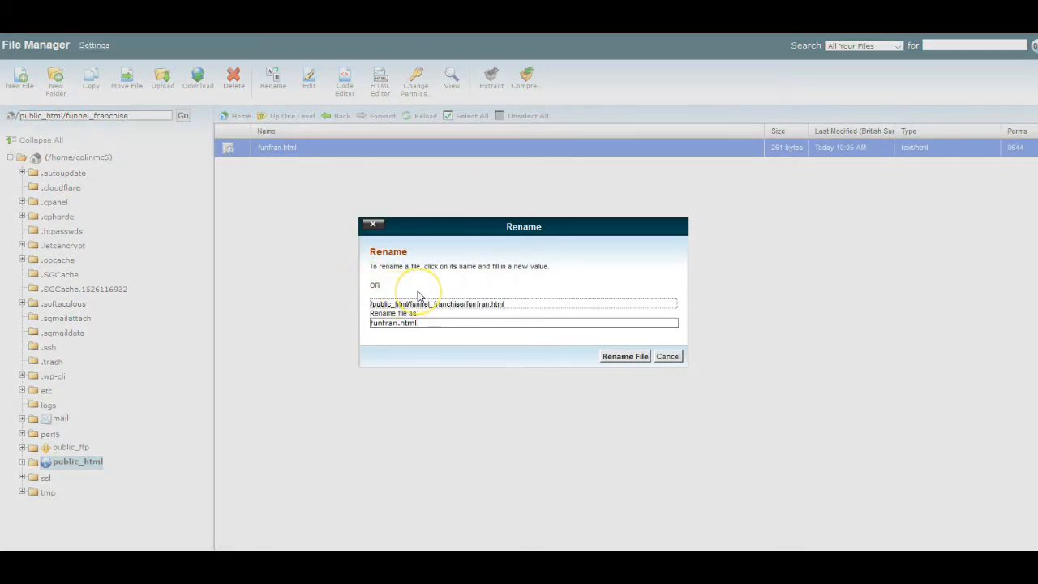
pyautogui.click(400, 325)
pyautogui.moveTo(398, 323); pyautogui.dragTo(364, 324)
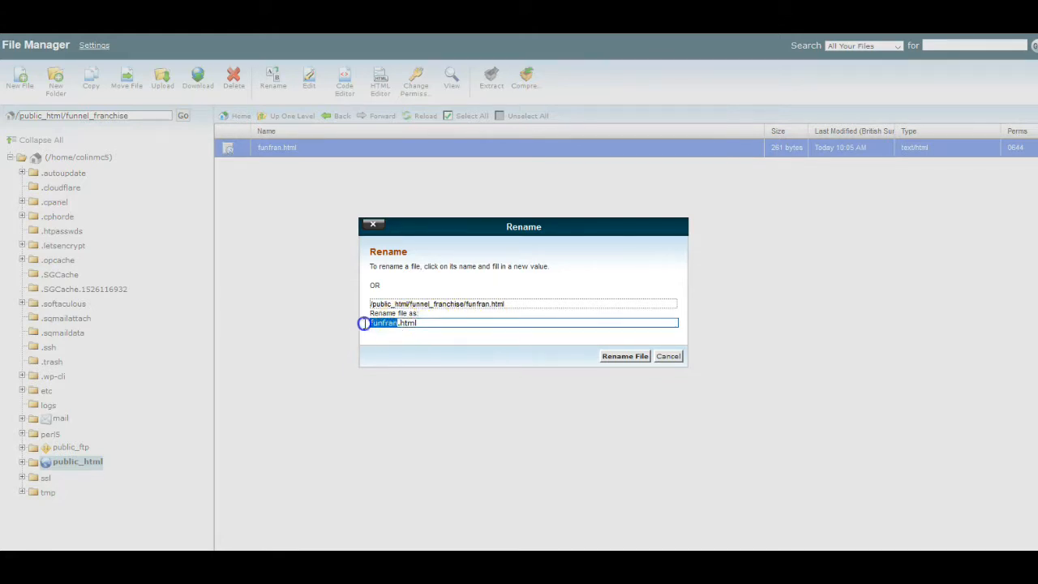
pyautogui.press('BackSpace')
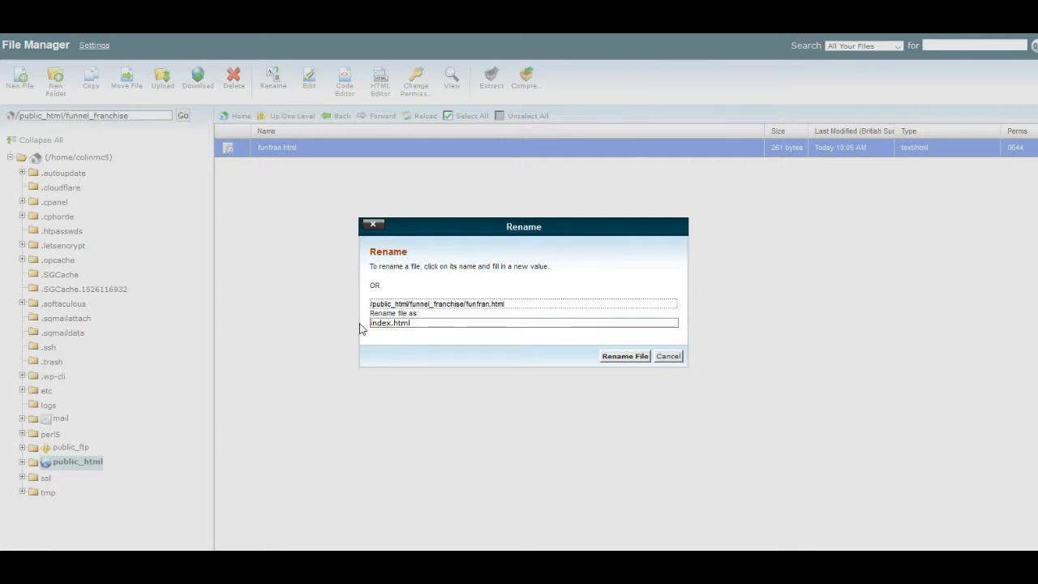
pyautogui.click(641, 358)
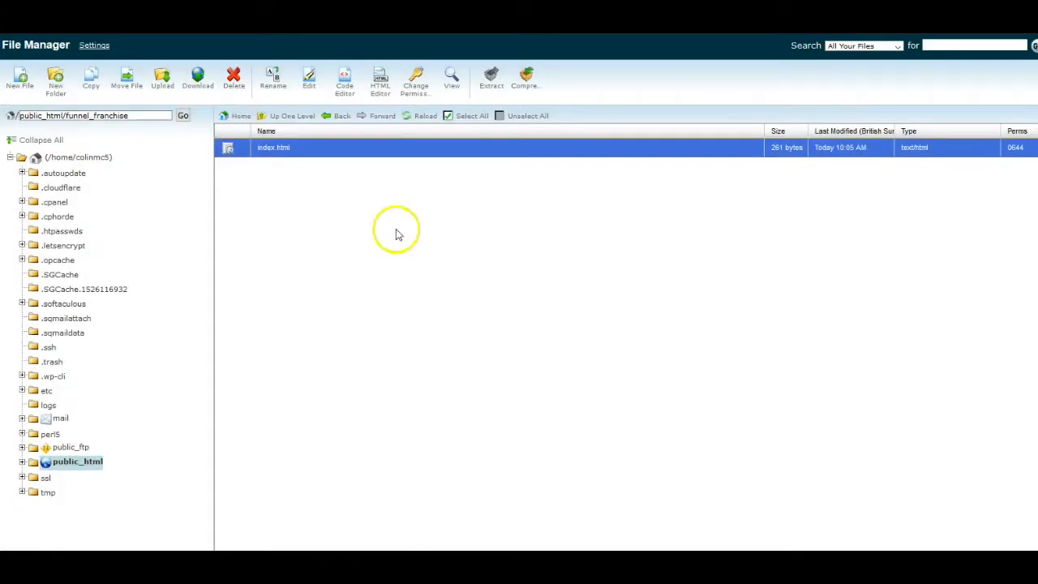
# Copy the folder name funnel_franchise from the File Manager's current path
pyautogui.click(133, 115)
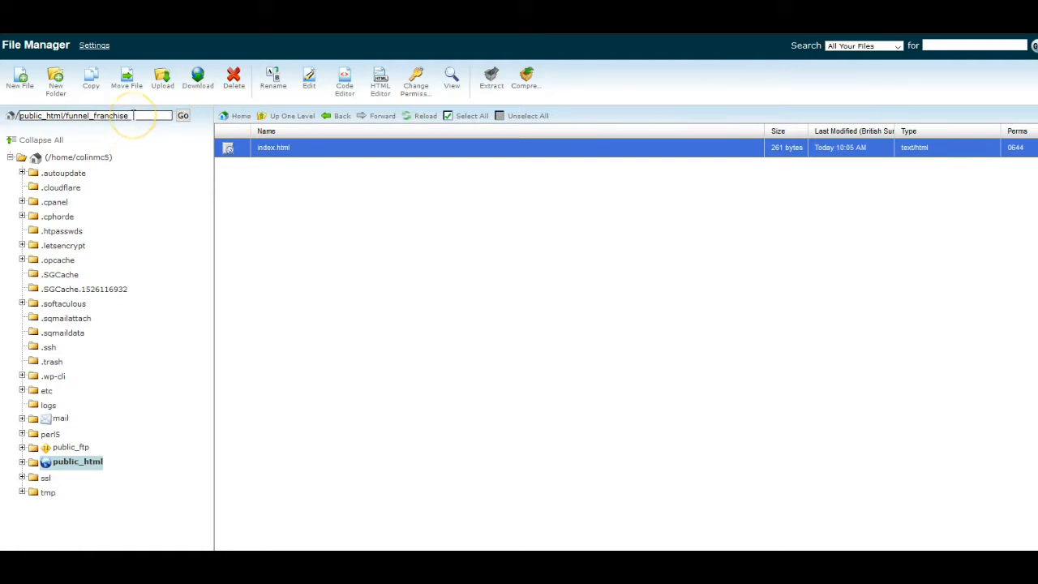
pyautogui.moveTo(135, 115); pyautogui.dragTo(68, 115)
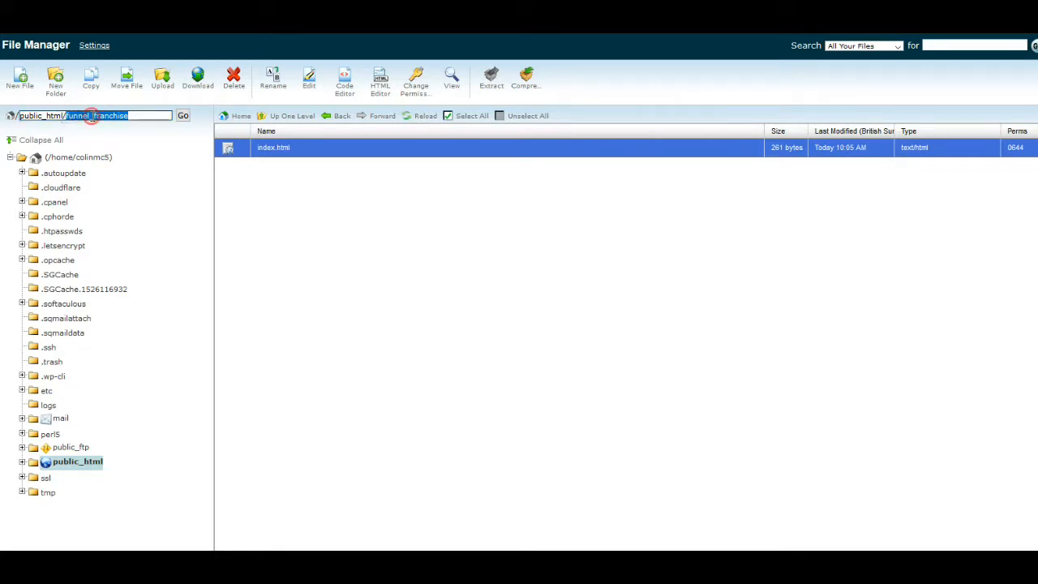
pyautogui.rightClick(92, 116)
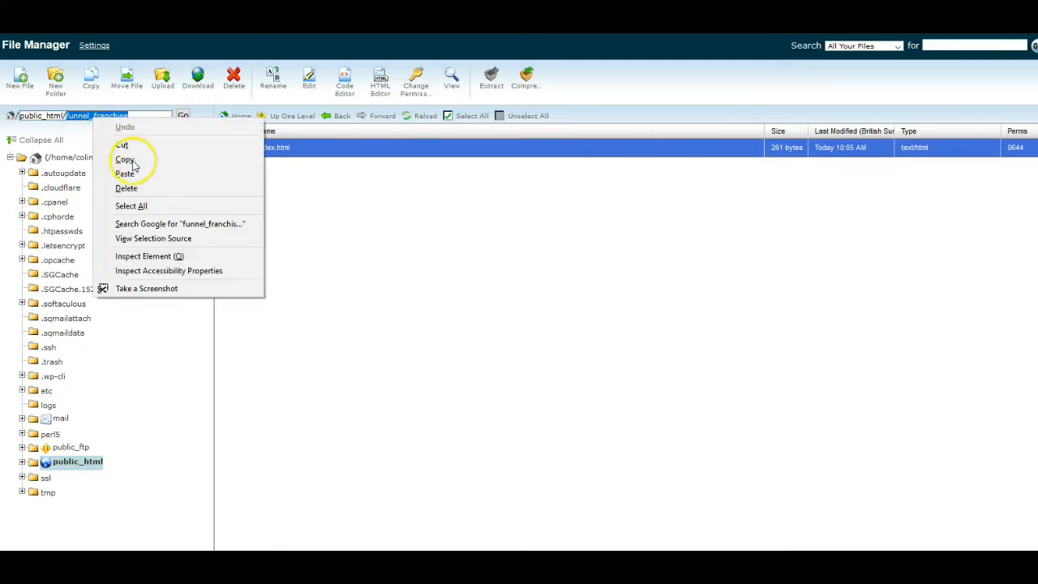
pyautogui.click(128, 159)
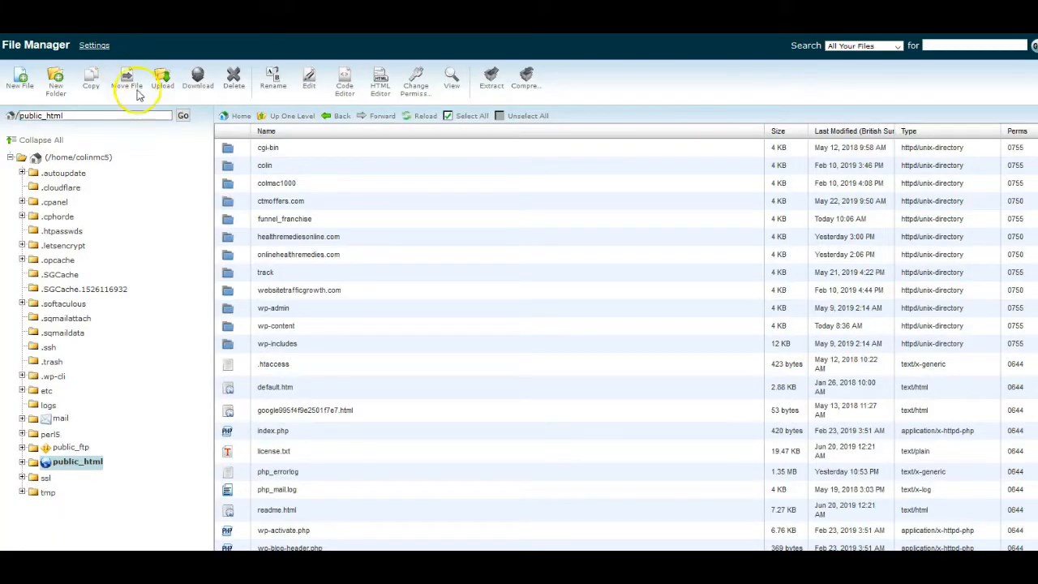
# Create a new folder named thankyou inside /public_html
pyautogui.click(55, 80)
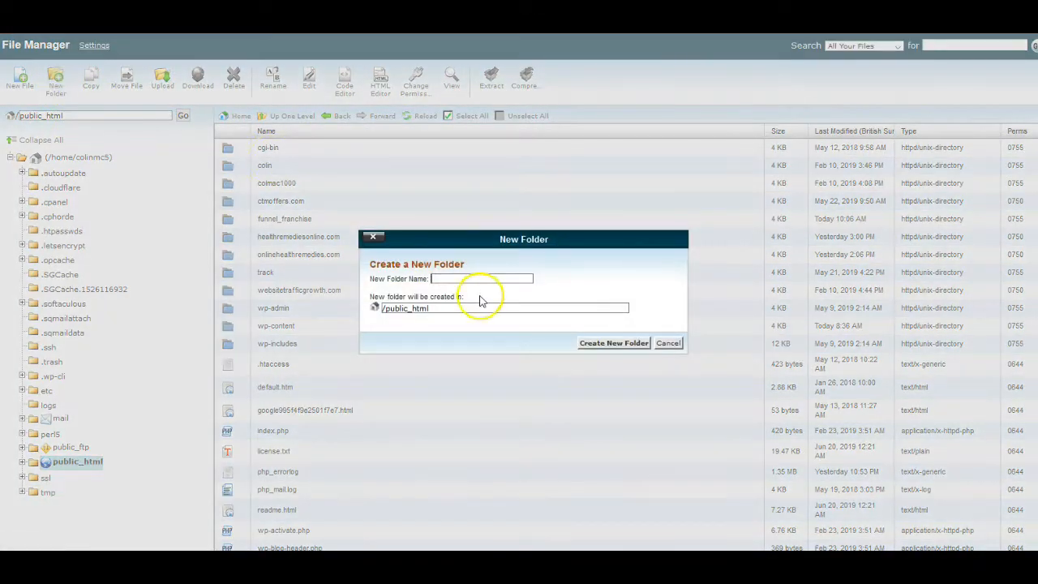
pyautogui.click(456, 278)
pyautogui.write('thankyou')
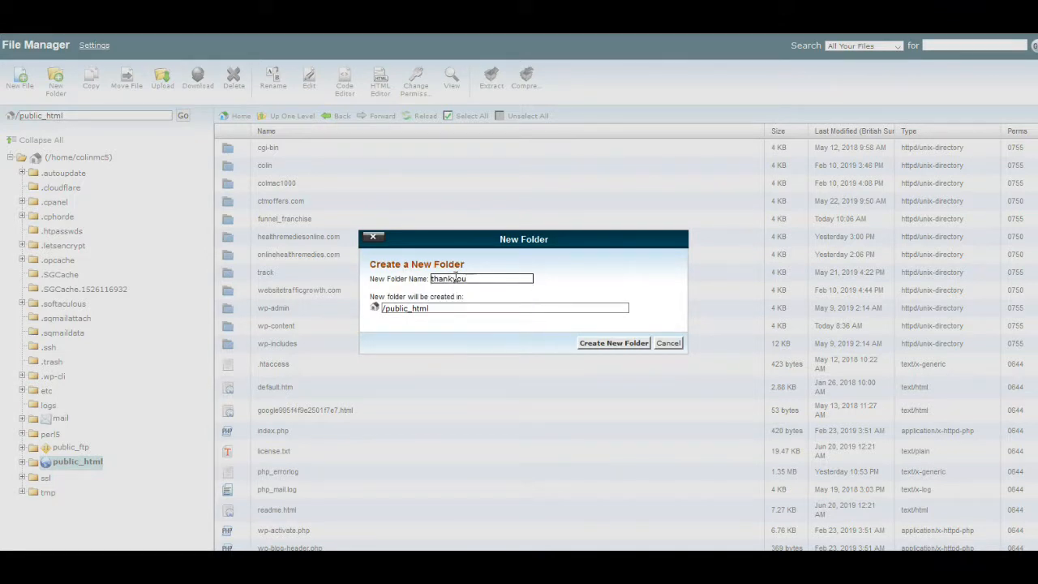
pyautogui.click(605, 344)
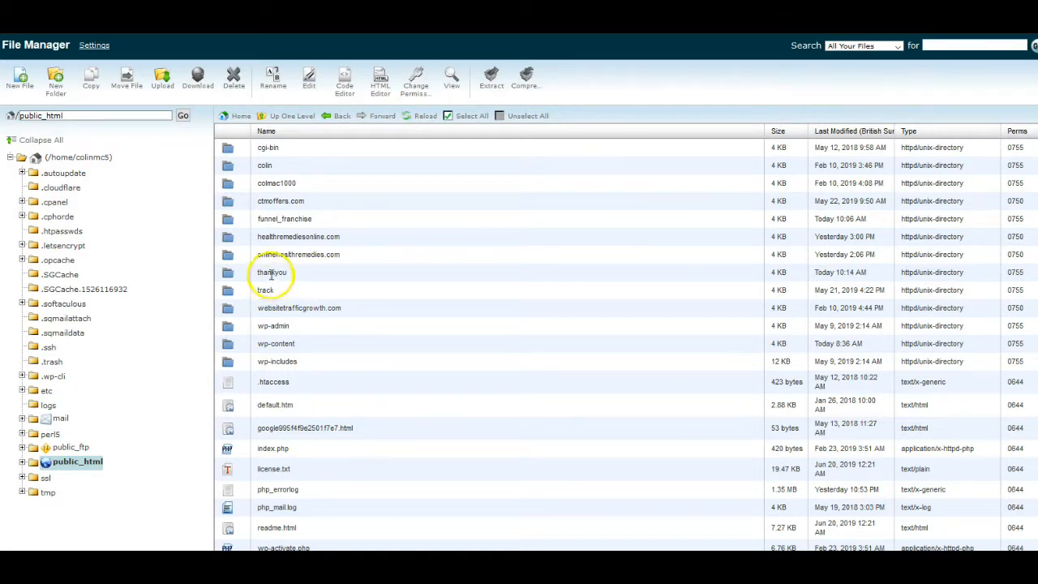
# Upload the downloaded funnelfranthanks.html file into the thankyou folder and reload the folder's file list
pyautogui.doubleClick(229, 276)
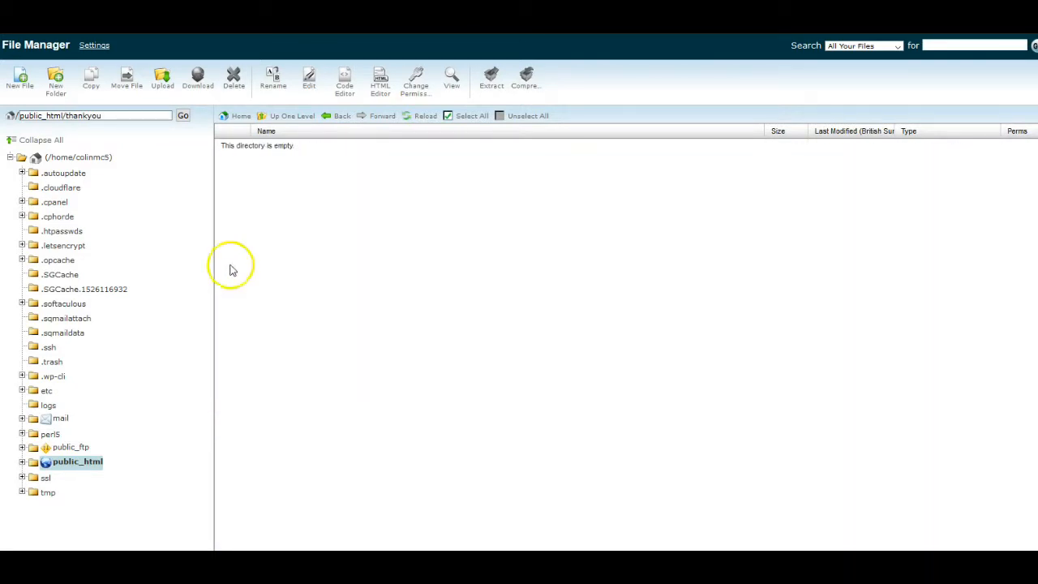
pyautogui.click(164, 72)
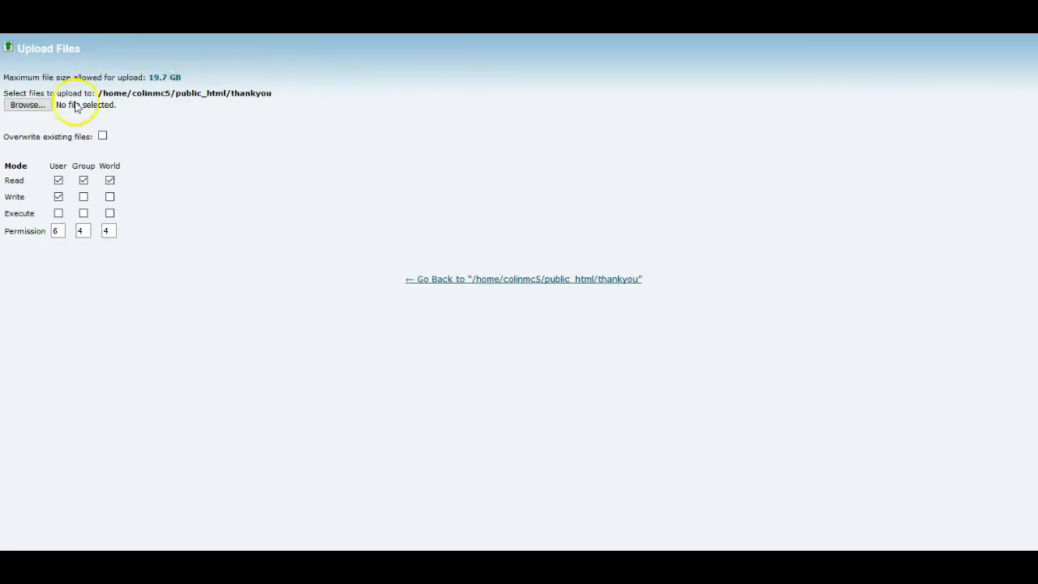
pyautogui.click(33, 106)
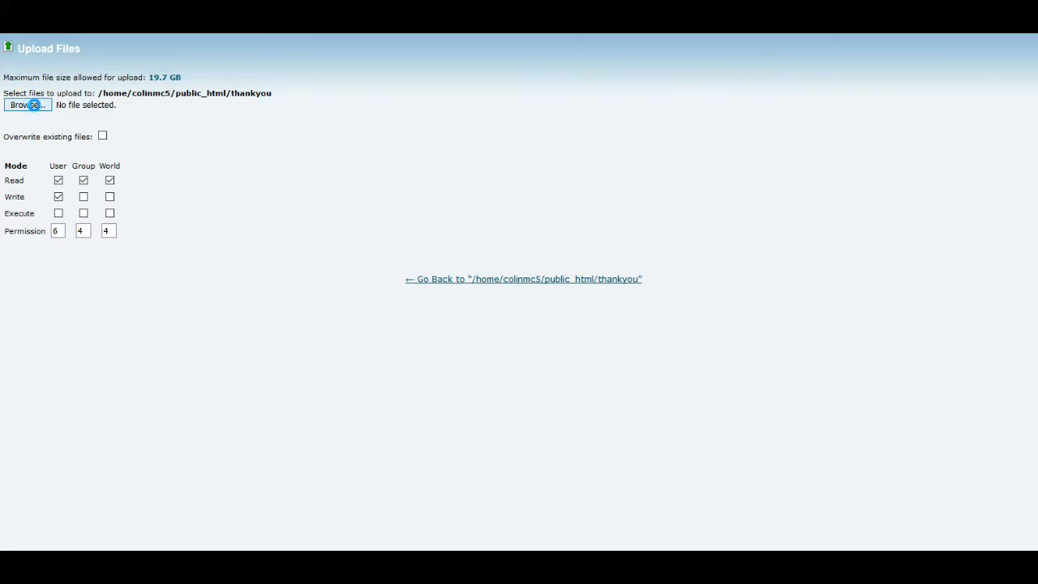
pyautogui.click(197, 183)
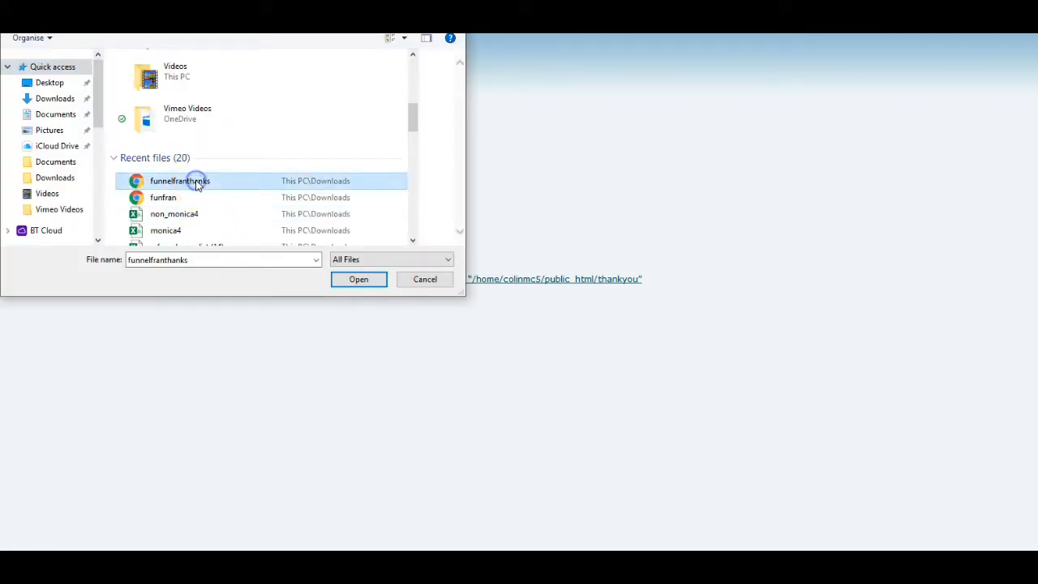
pyautogui.click(363, 281)
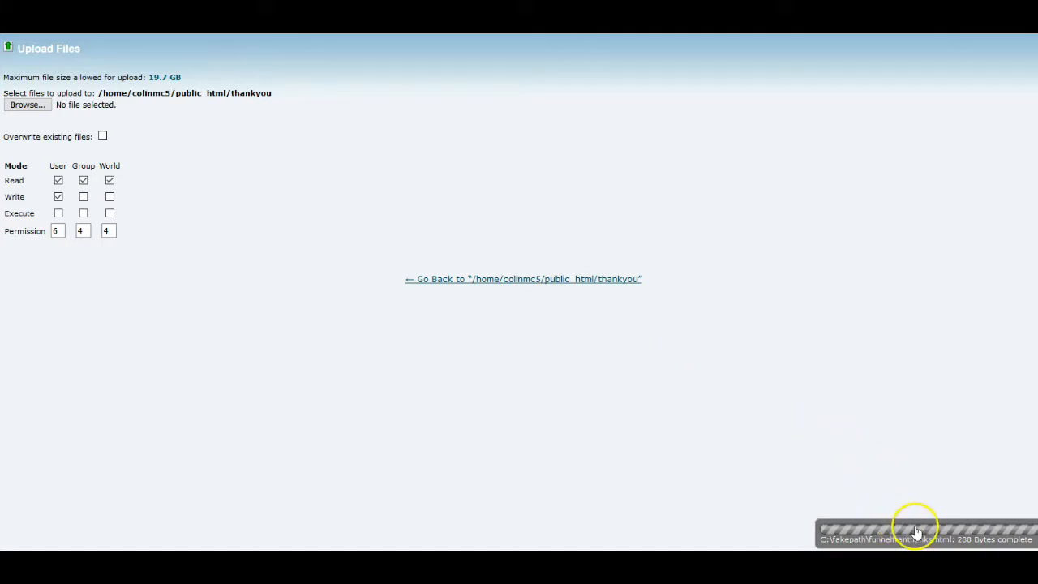
pyautogui.hotkey('ctrl', 'shift', 'Tab')
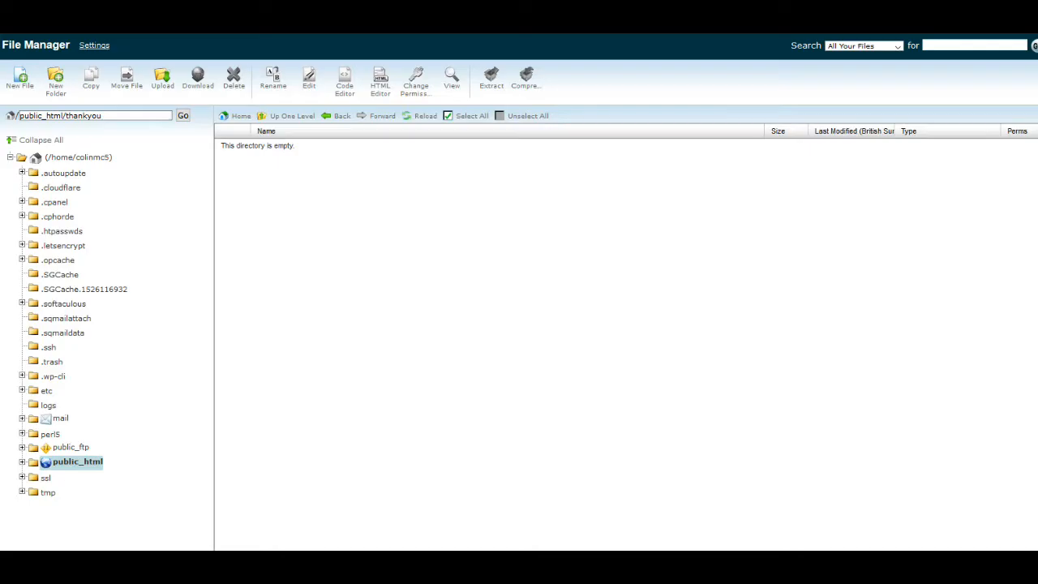
pyautogui.click(420, 117)
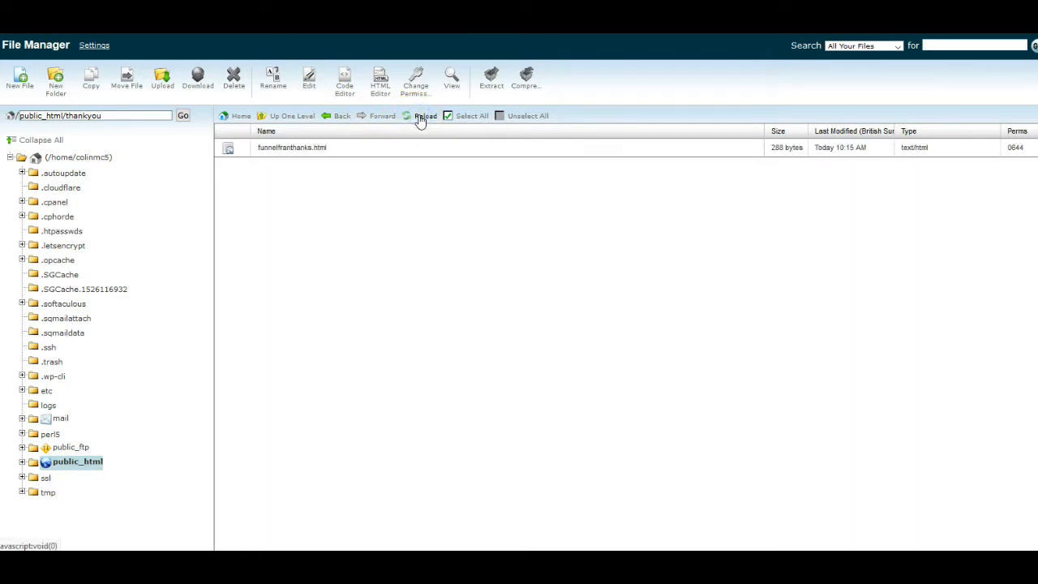
# Rename the funnelfranthanks.html file in the thankyou folder to index.html
pyautogui.click(228, 151)
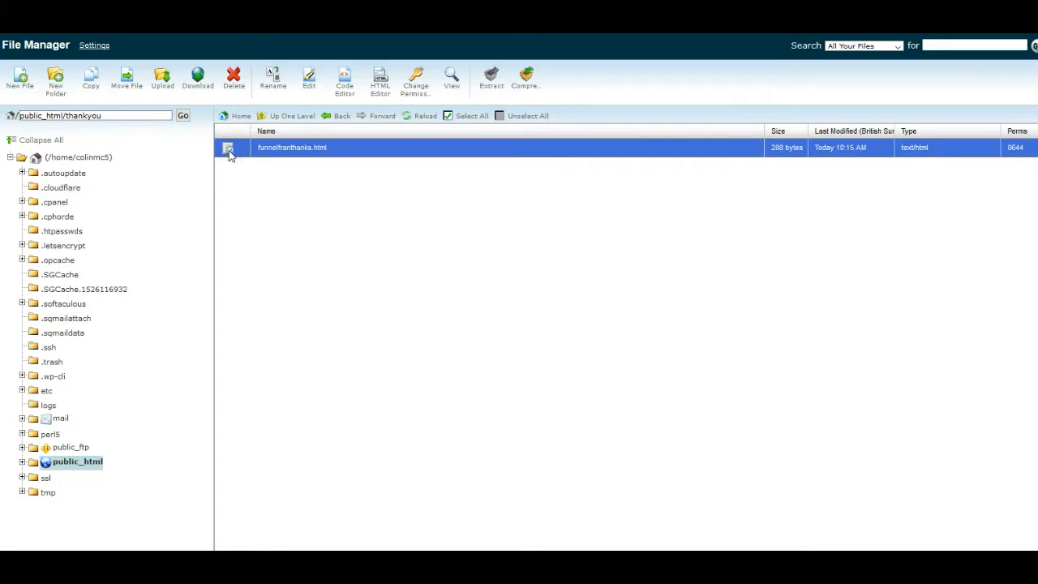
pyautogui.rightClick(228, 152)
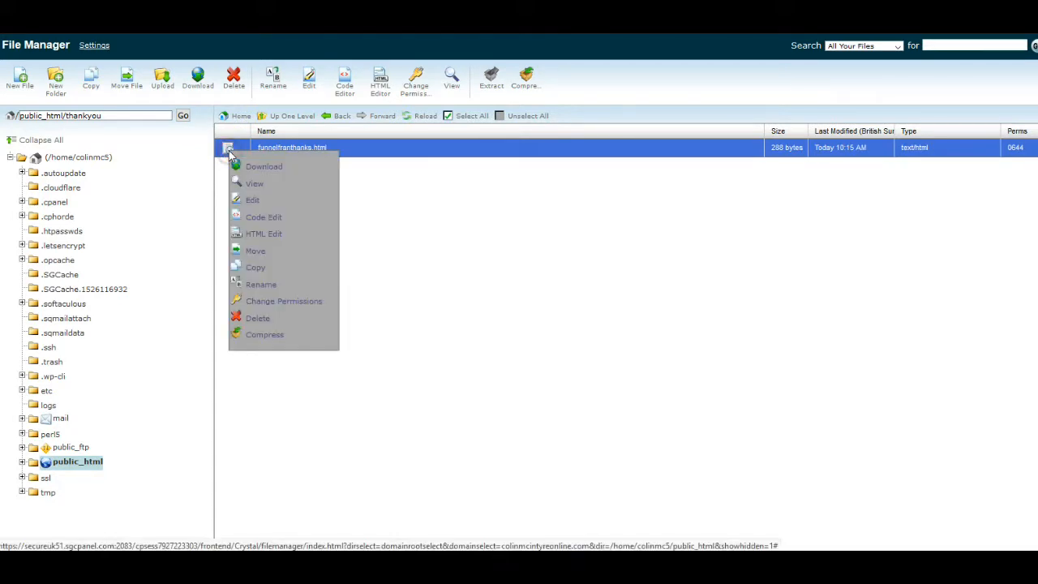
pyautogui.click(278, 289)
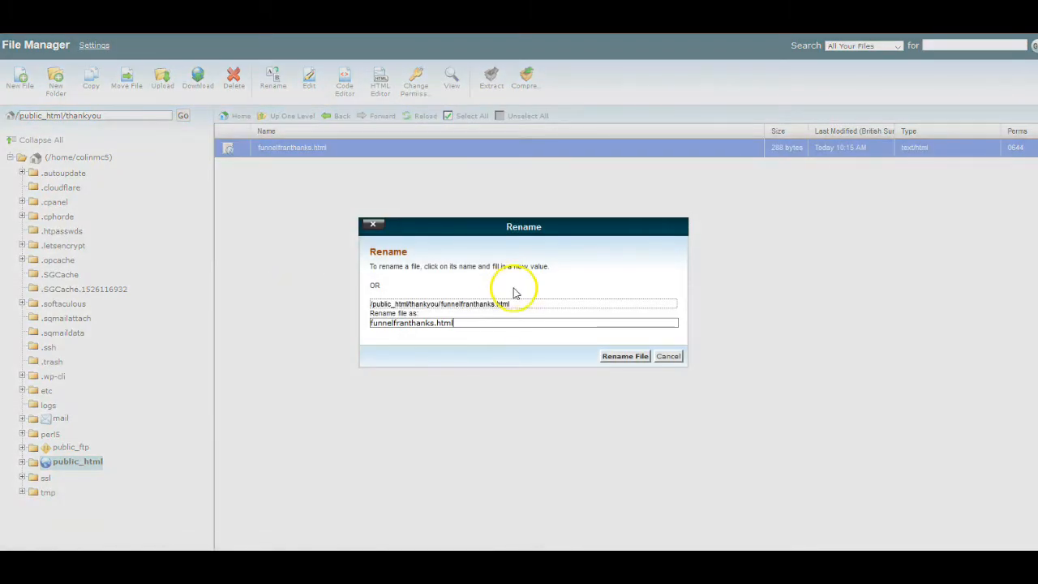
pyautogui.click(445, 322)
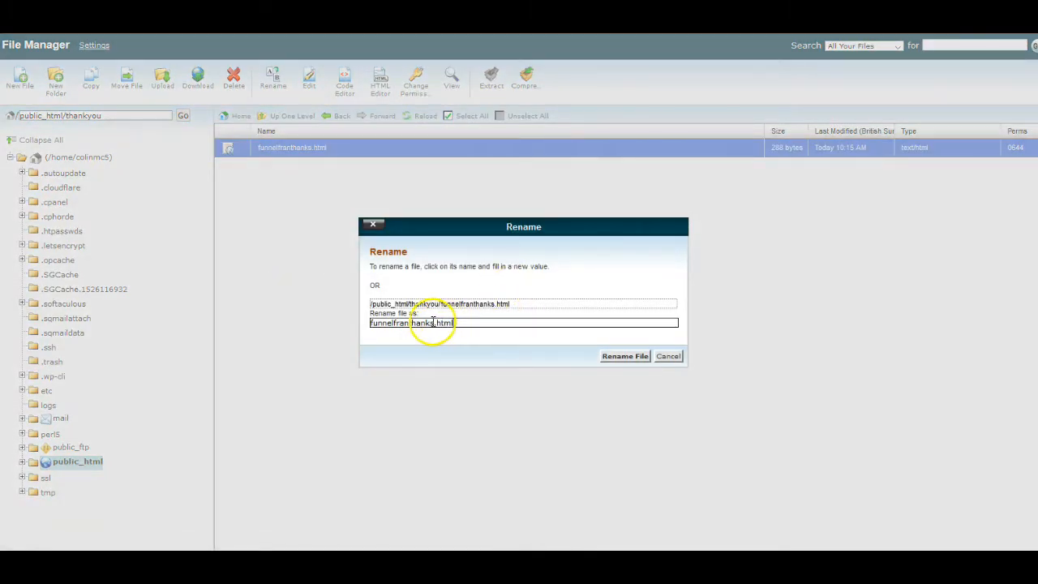
pyautogui.moveTo(431, 322); pyautogui.dragTo(361, 324)
pyautogui.press('BackSpace')
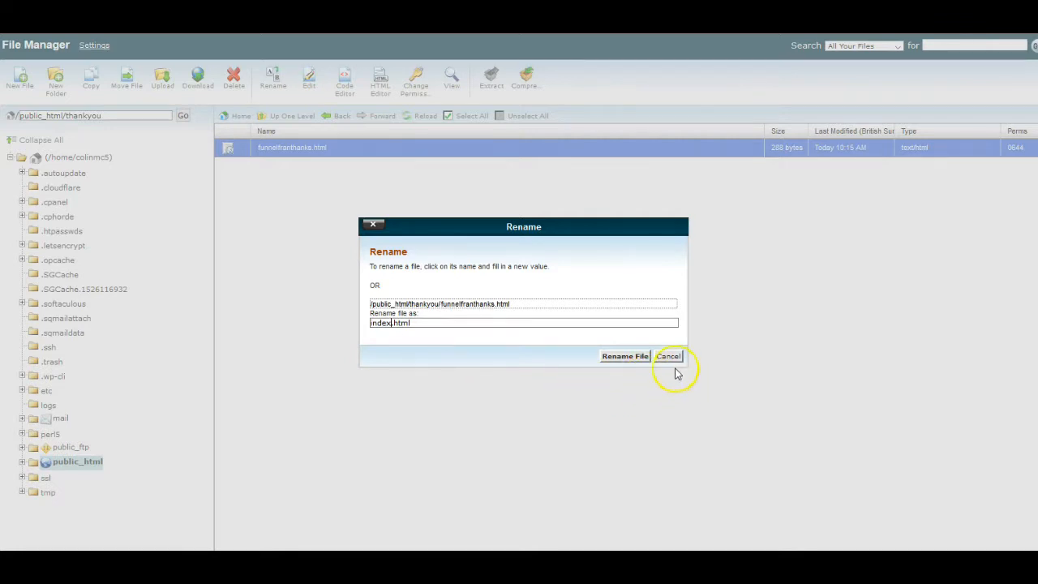
pyautogui.click(631, 357)
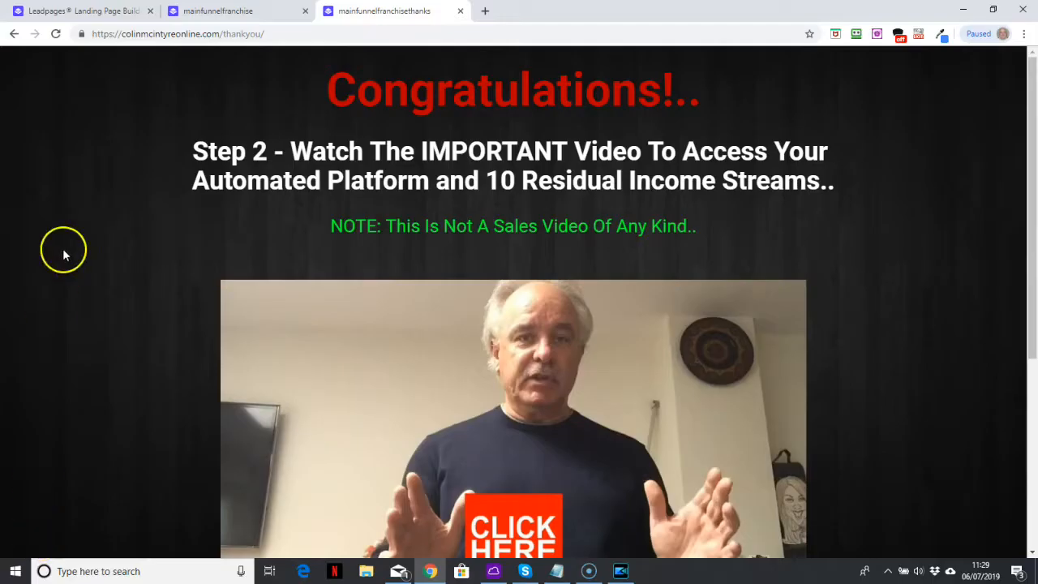
# Test the live funnel_franchise page's opt-in form by submitting an e-mail address, and check the URL of the thank-you page it leads to
pyautogui.click(292, 38)
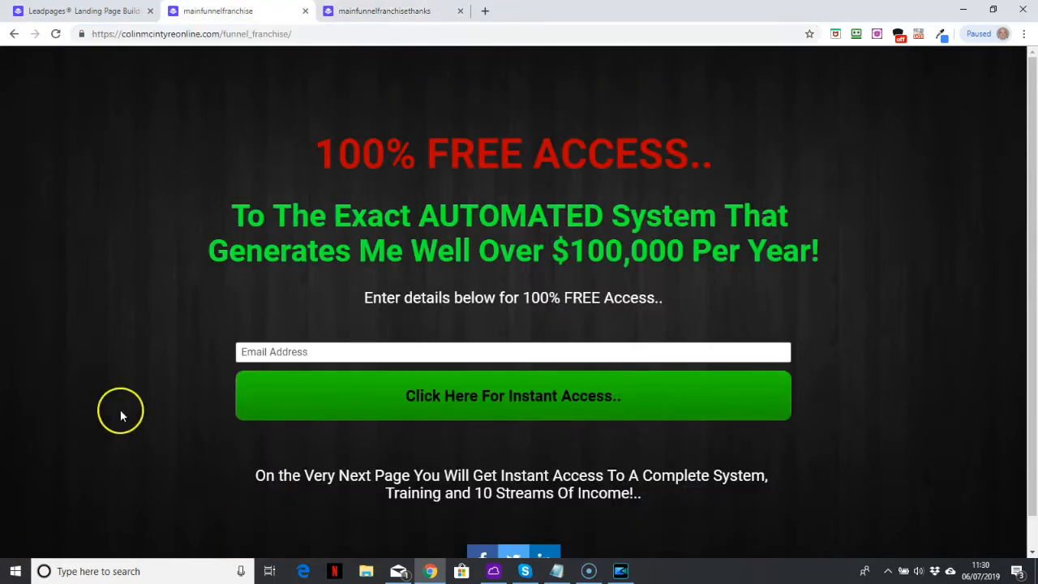
pyautogui.click(333, 357)
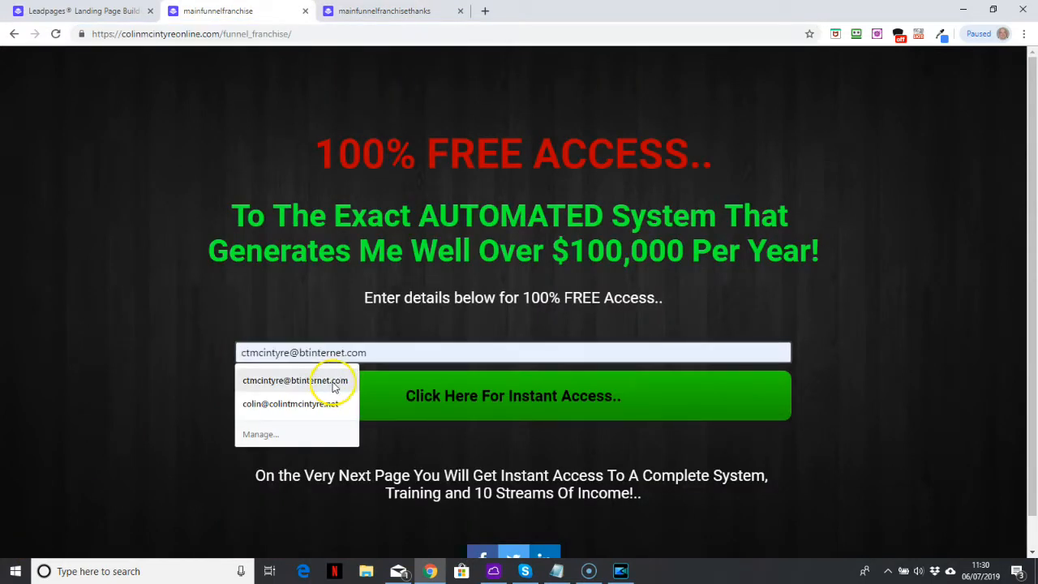
pyautogui.click(333, 381)
pyautogui.click(474, 391)
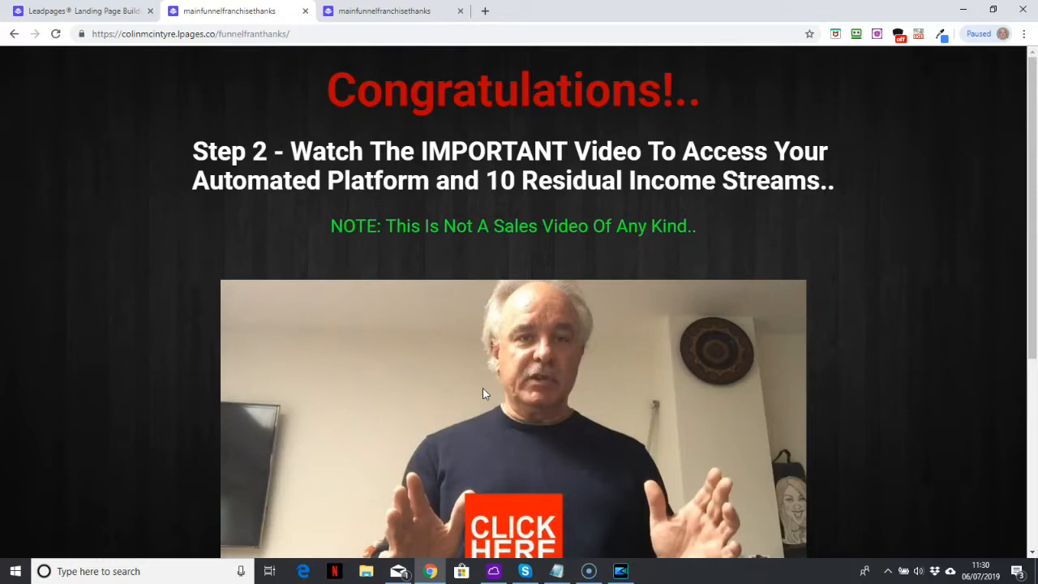
pyautogui.click(331, 35)
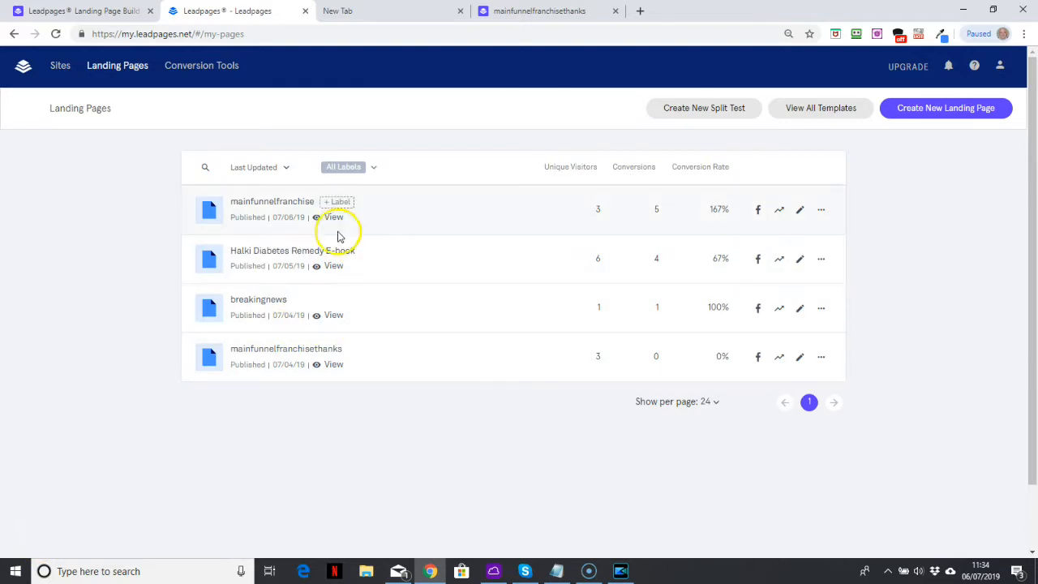
# Open the mainfunnelfranchise landing page for editing and set its opt-in form to send visitors to an External URL
pyautogui.click(801, 216)
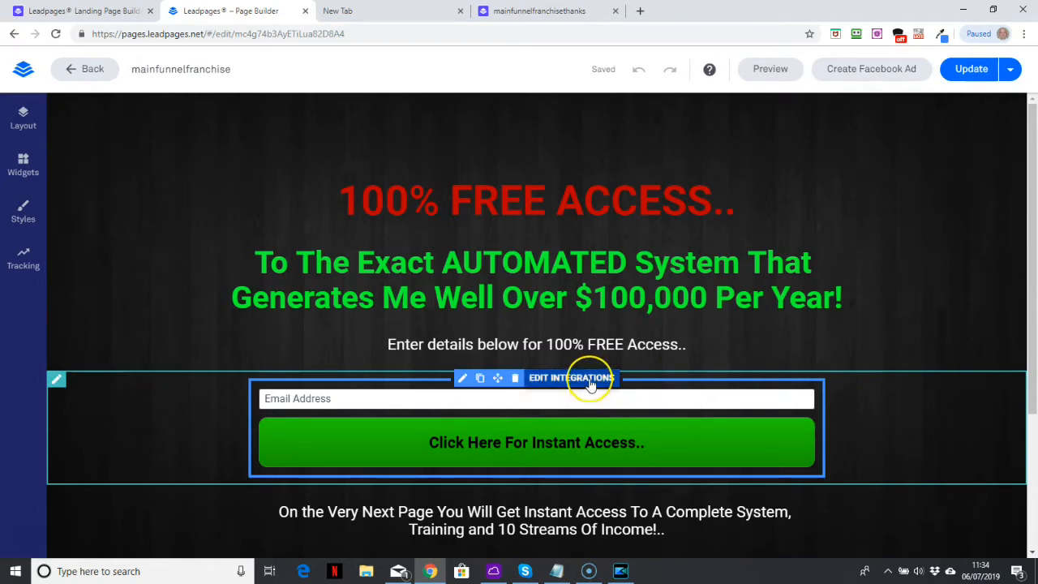
pyautogui.click(590, 380)
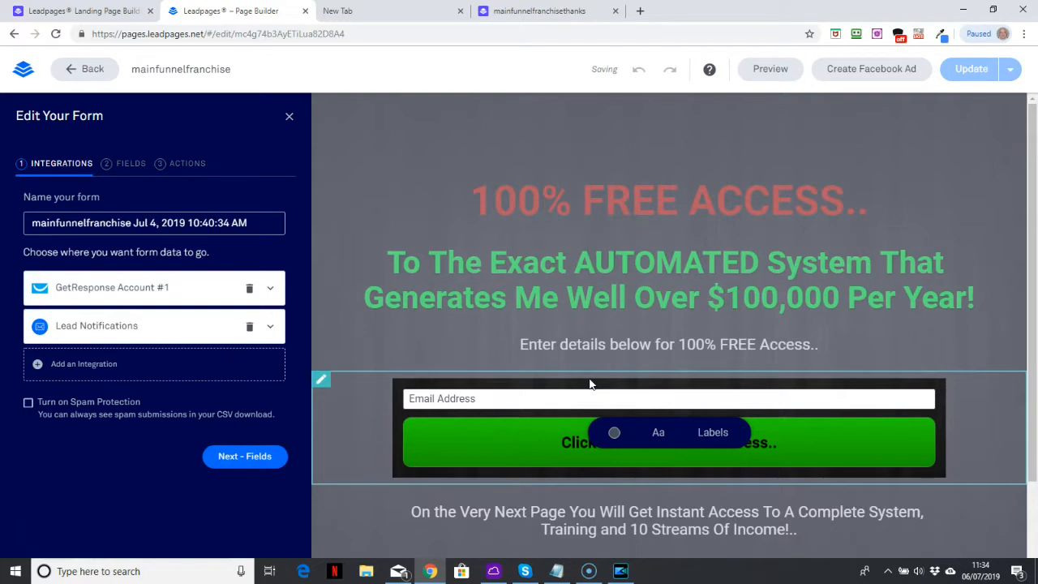
pyautogui.click(187, 164)
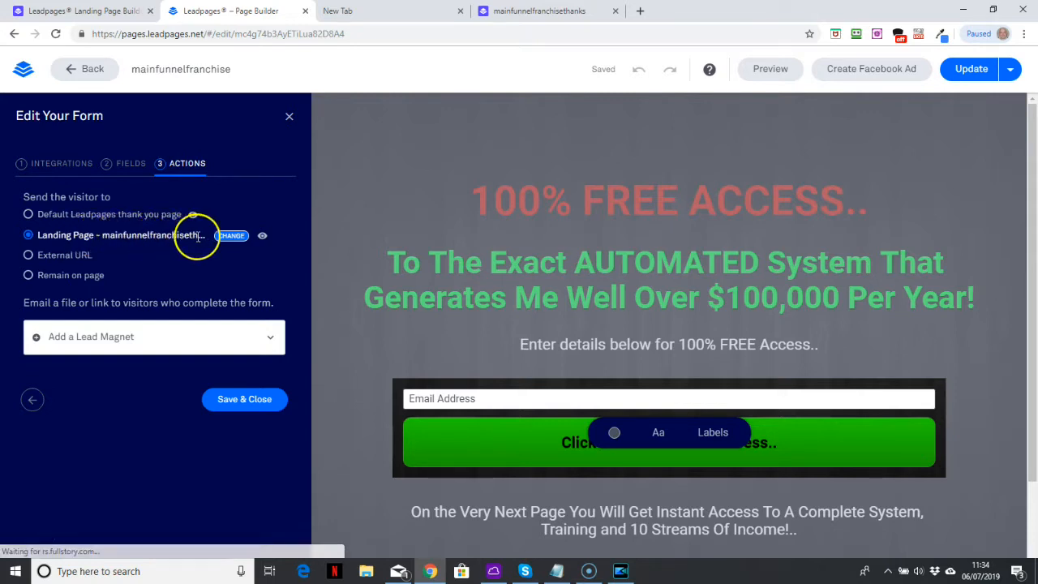
pyautogui.click(29, 257)
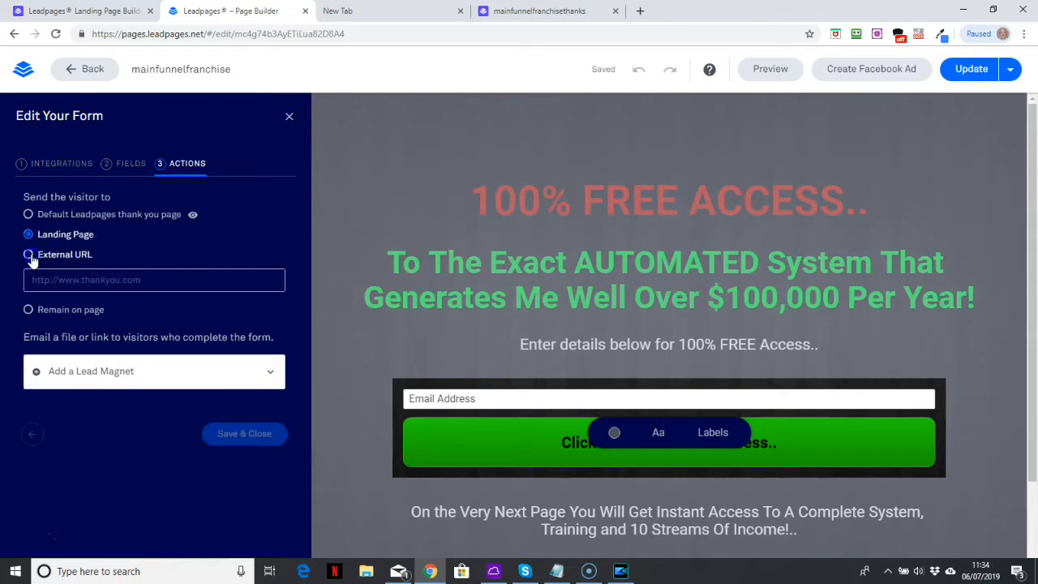
# Copy the live thank-you page's custom-domain /thankyou/ address into the form's external URL, save the form and update the landing page
pyautogui.click(586, 10)
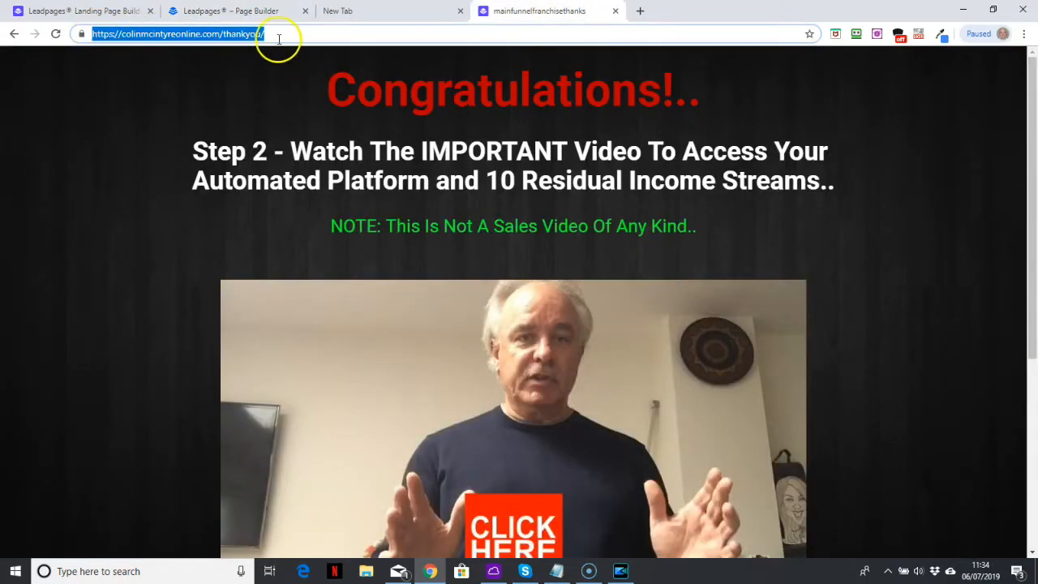
pyautogui.rightClick(217, 33)
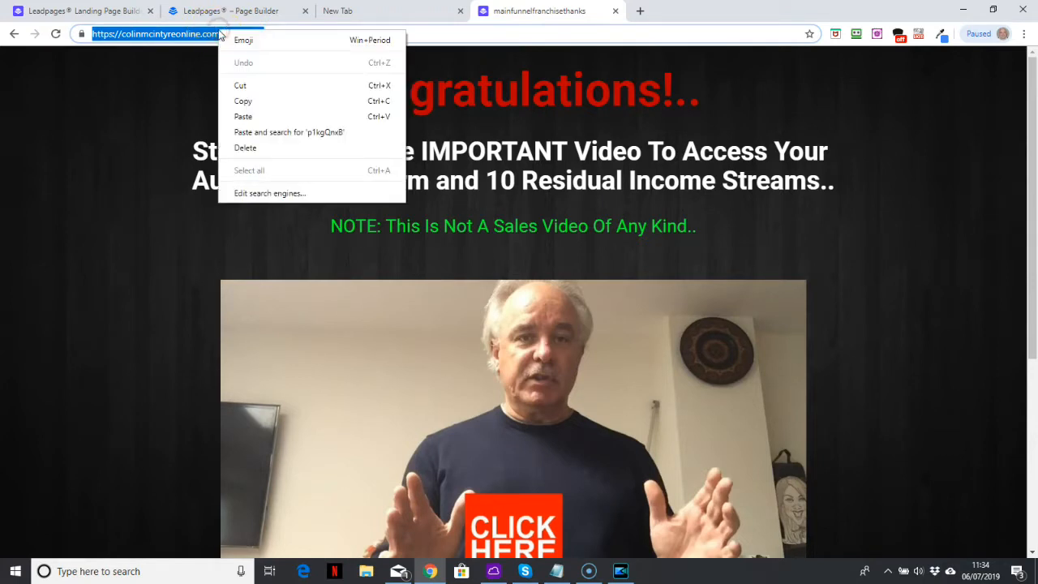
pyautogui.click(255, 105)
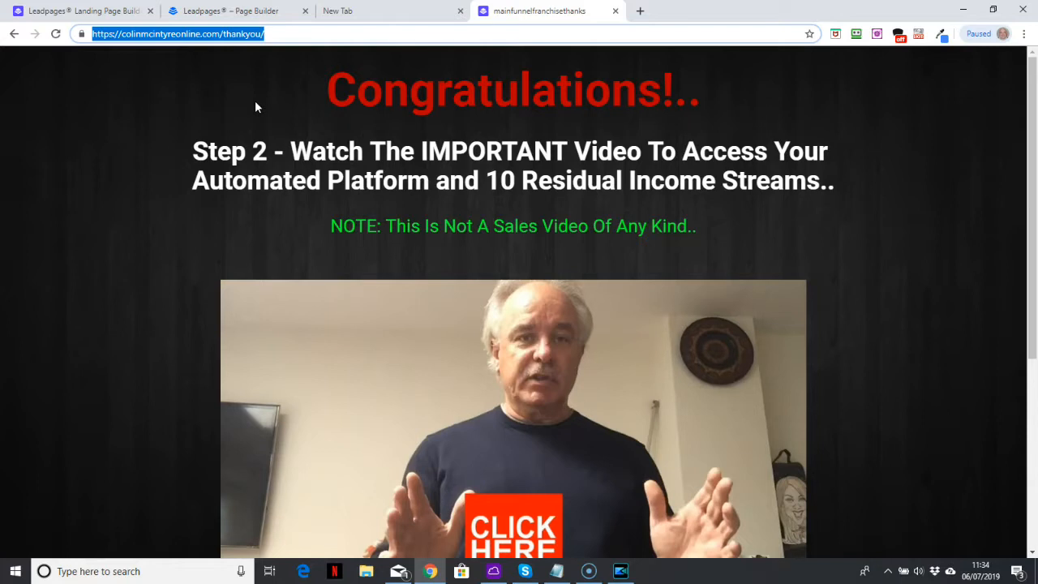
pyautogui.click(246, 16)
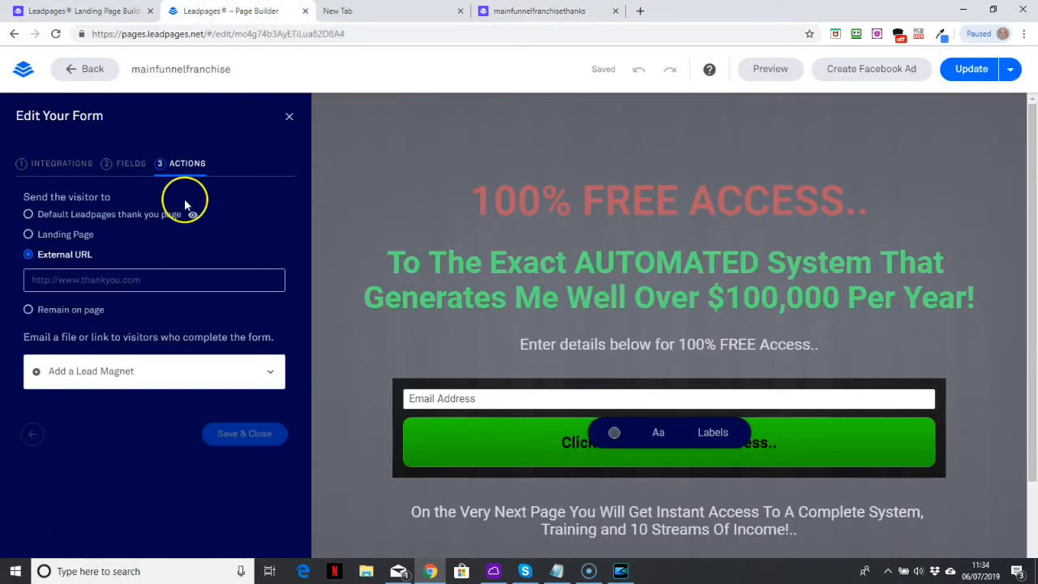
pyautogui.click(89, 279)
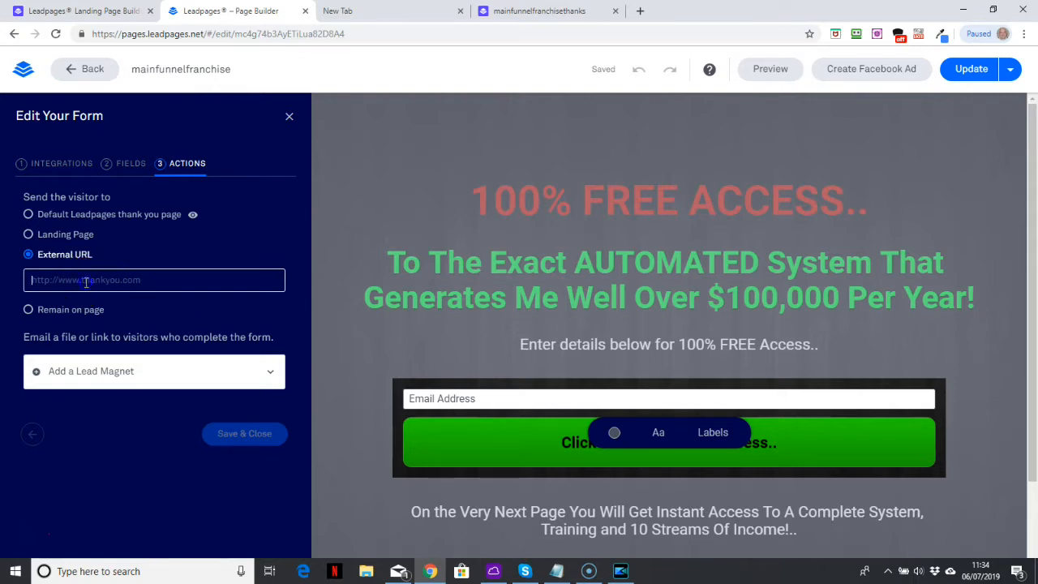
pyautogui.hotkey('ctrl', 'v')
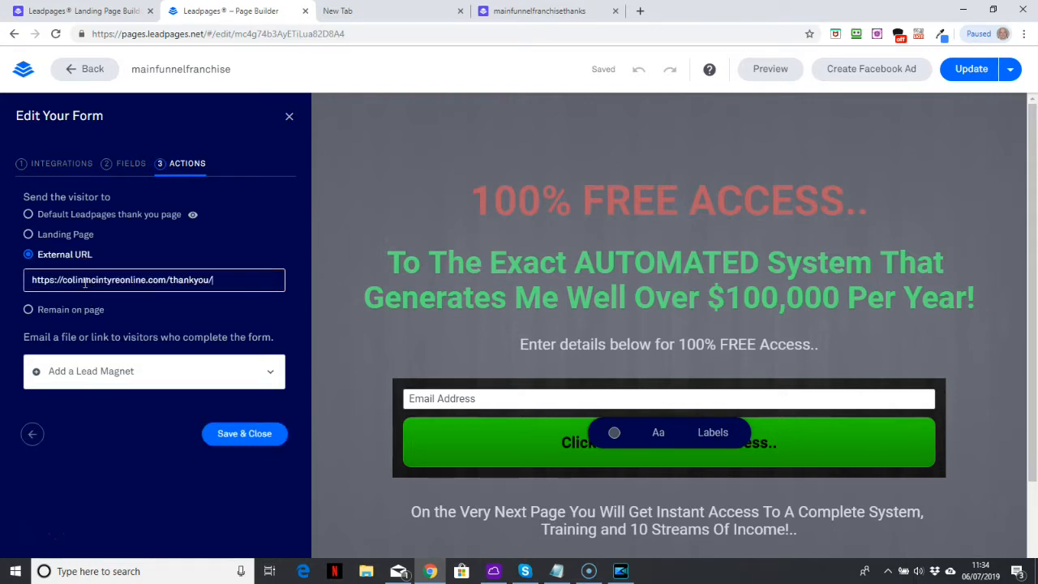
pyautogui.click(239, 435)
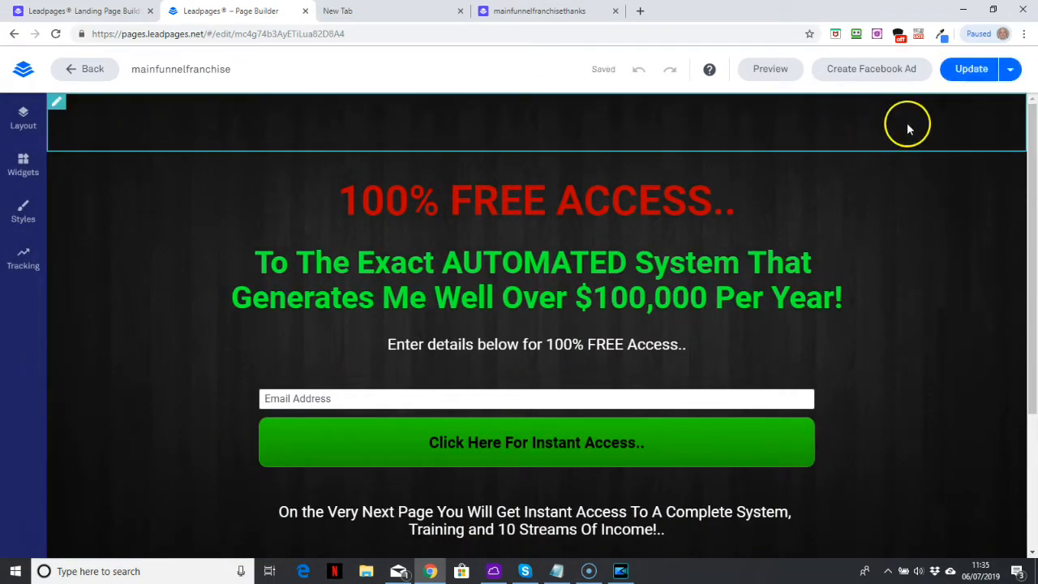
pyautogui.click(972, 71)
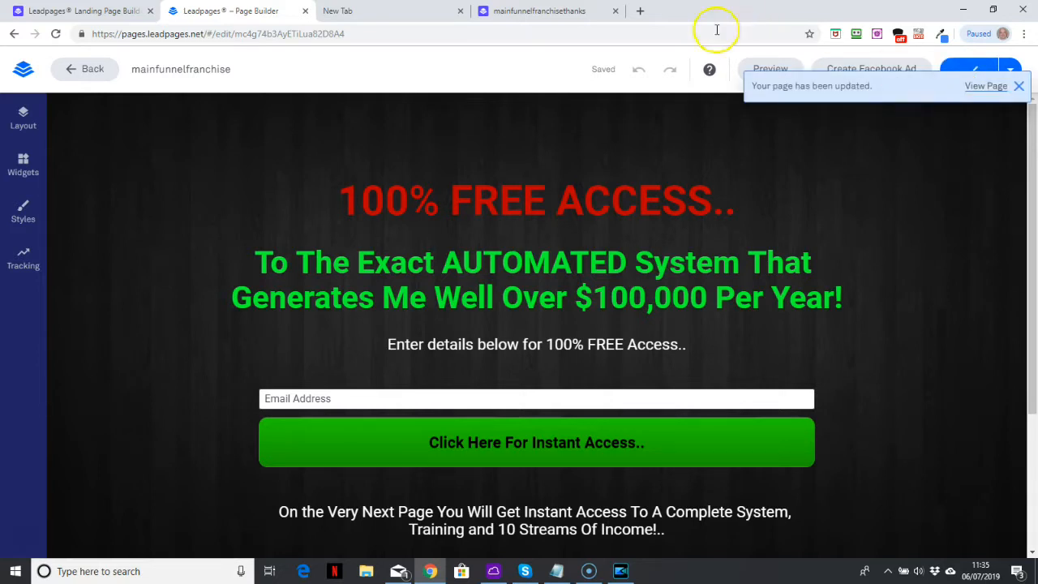
# Close the old thank-you page, reopen the live funnel_franchise page and submit an e-mail address to test the opt-in form's redirect
pyautogui.click(617, 12)
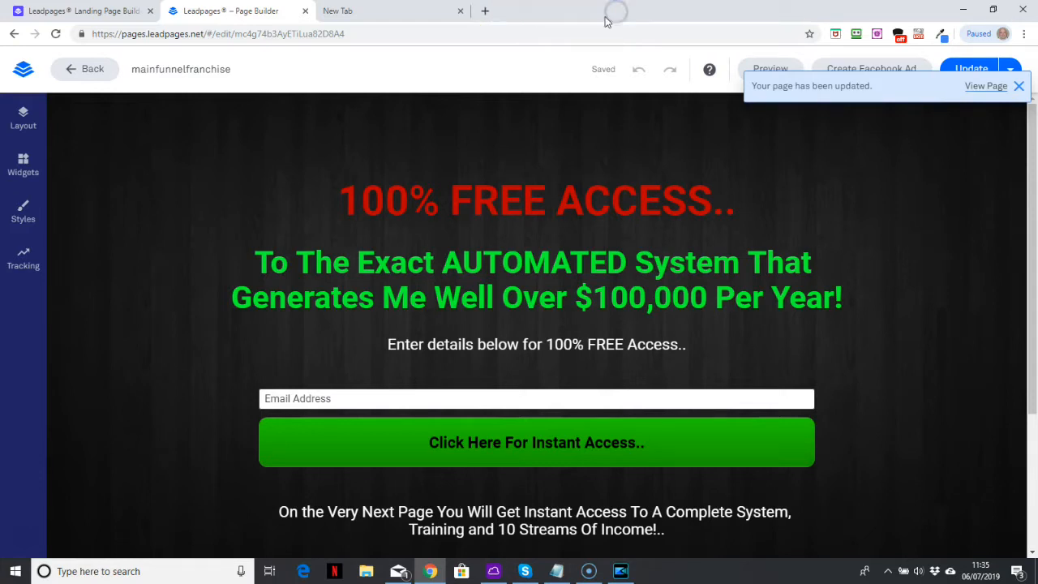
pyautogui.click(486, 12)
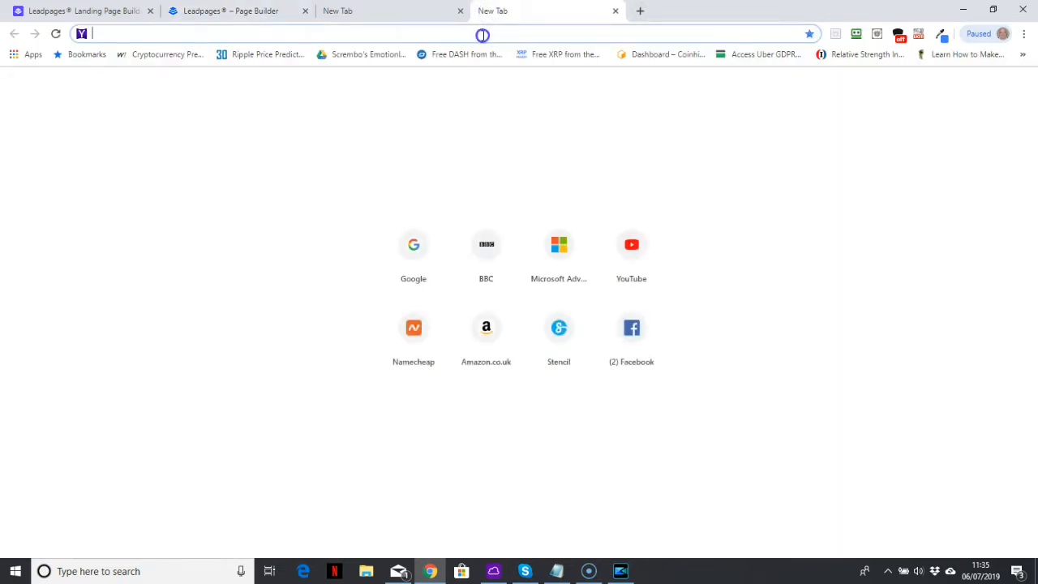
pyautogui.write('colin')
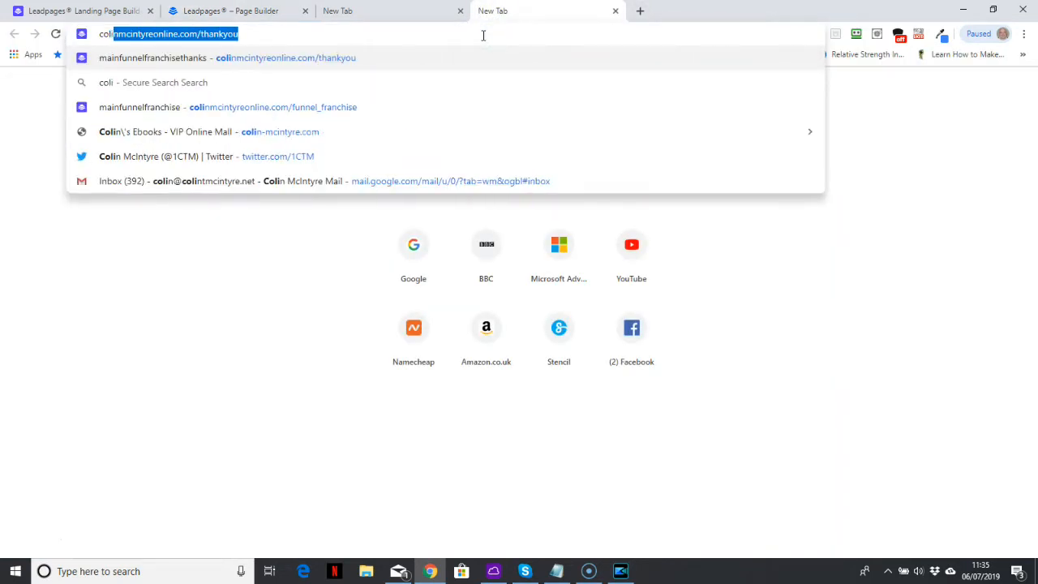
pyautogui.click(352, 109)
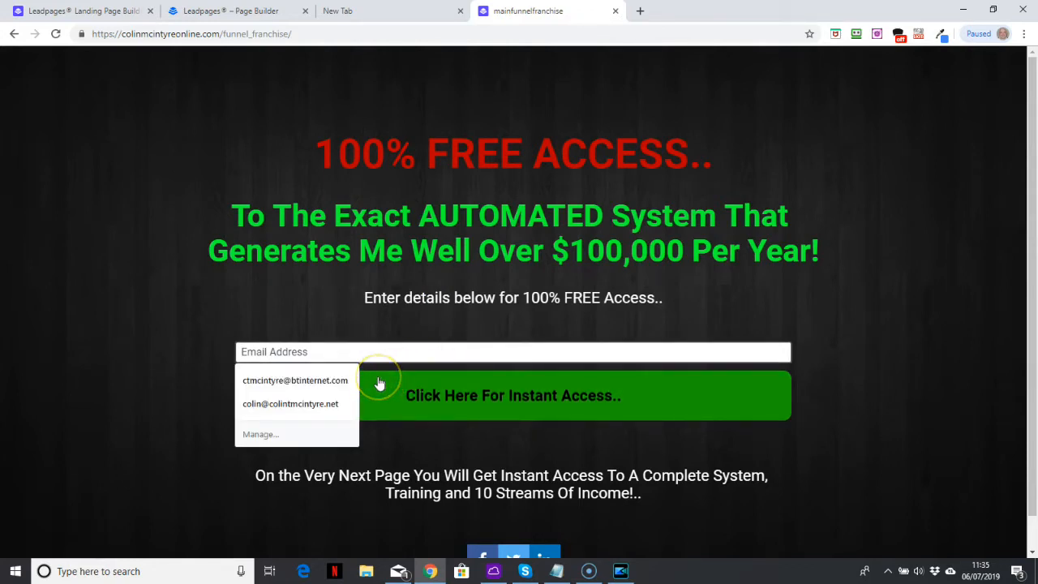
pyautogui.click(332, 405)
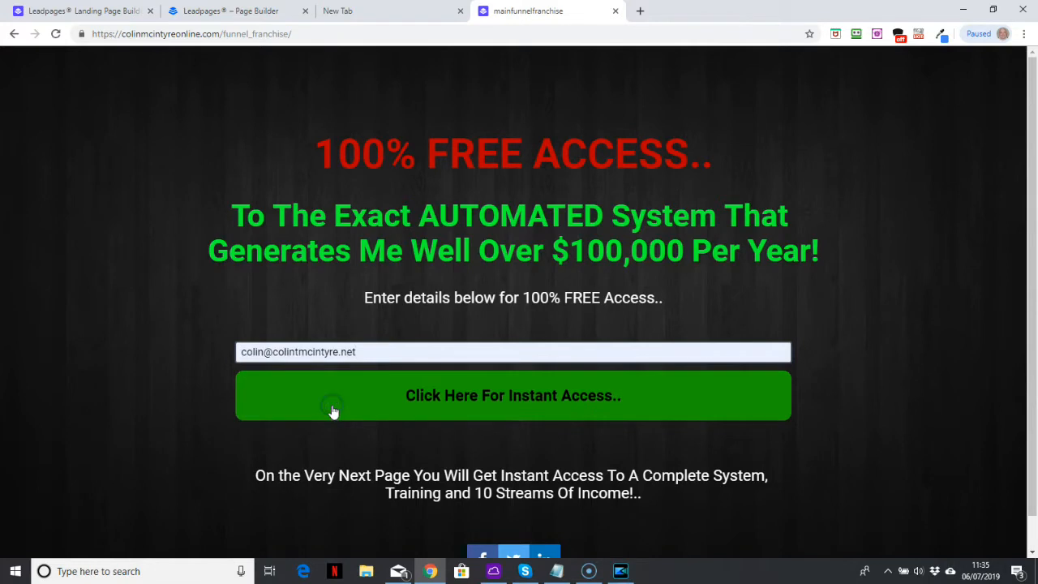
pyautogui.click(466, 405)
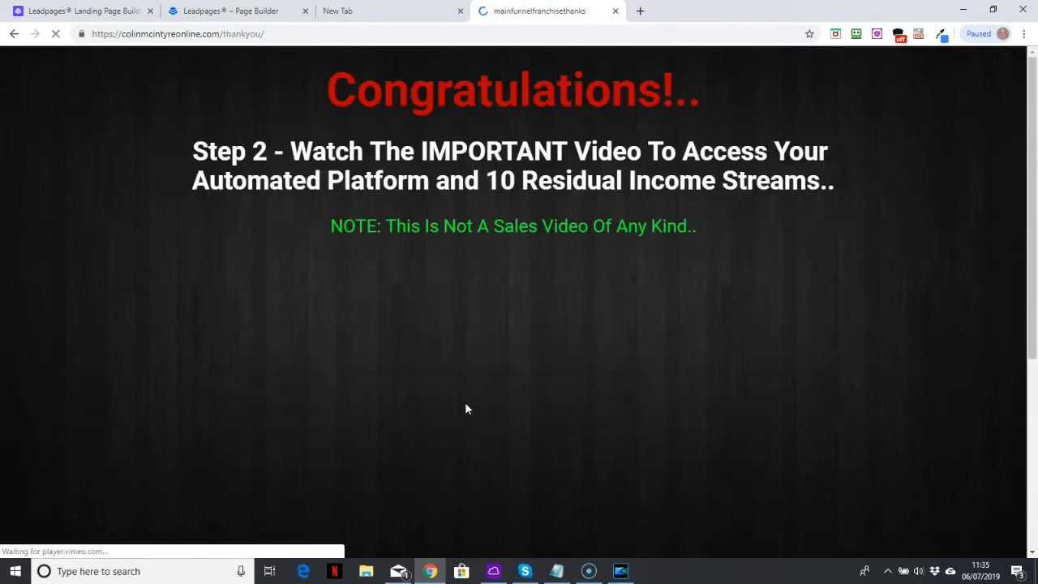